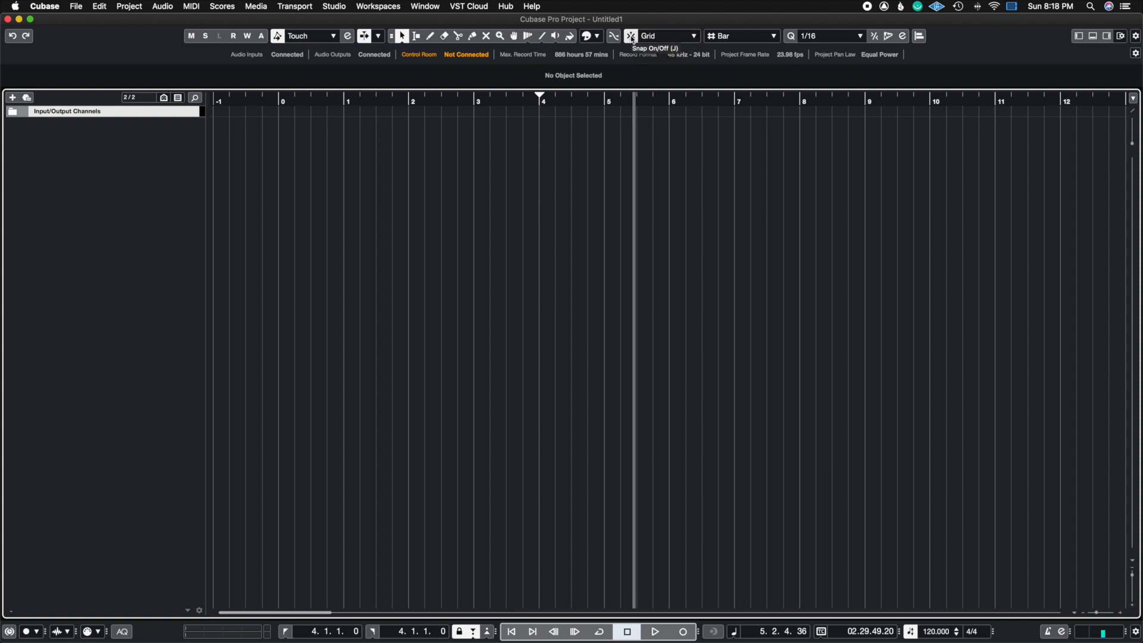
# - Toggle Snap off and back on to demonstrate the snapping switch
pyautogui.click(632, 38)
pyautogui.press('j')
pyautogui.press('j')
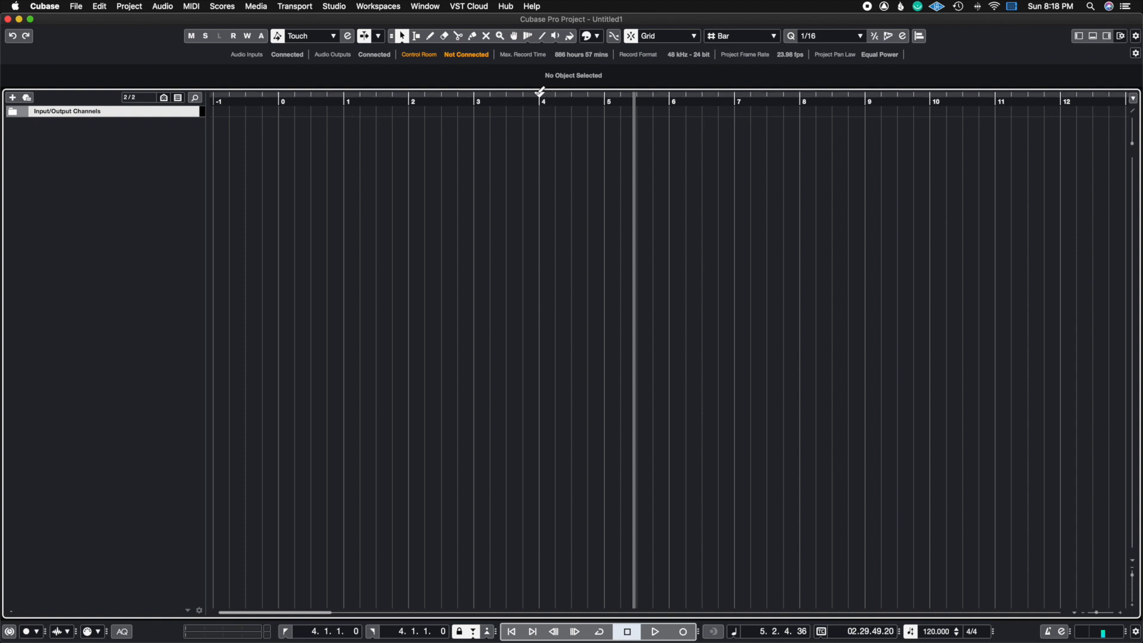
# - Set the left locator to bar -1 and the right locator to bar 5, snapping to whole bars
pyautogui.moveTo(540, 92); pyautogui.dragTo(215, 94)
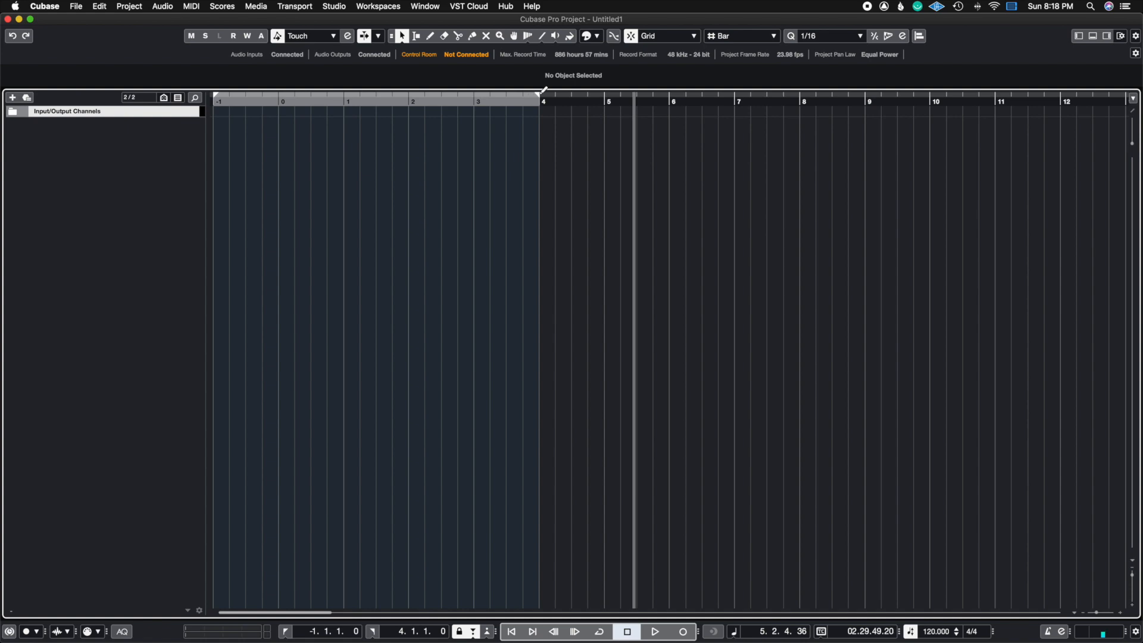
pyautogui.moveTo(541, 94); pyautogui.dragTo(216, 92)
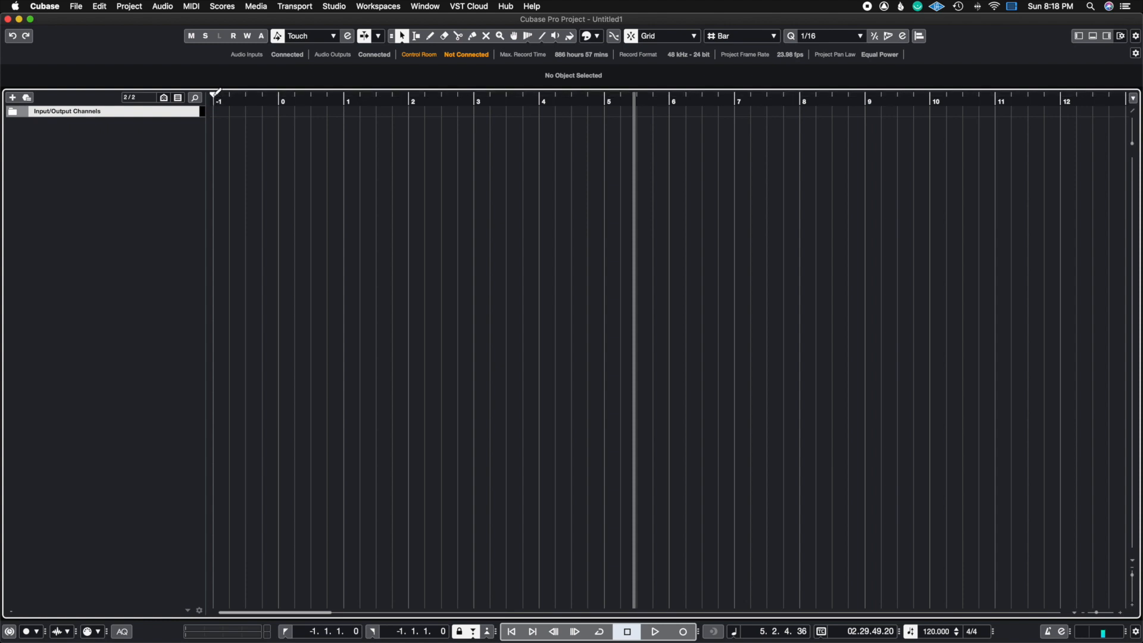
pyautogui.moveTo(229, 94); pyautogui.dragTo(763, 154)
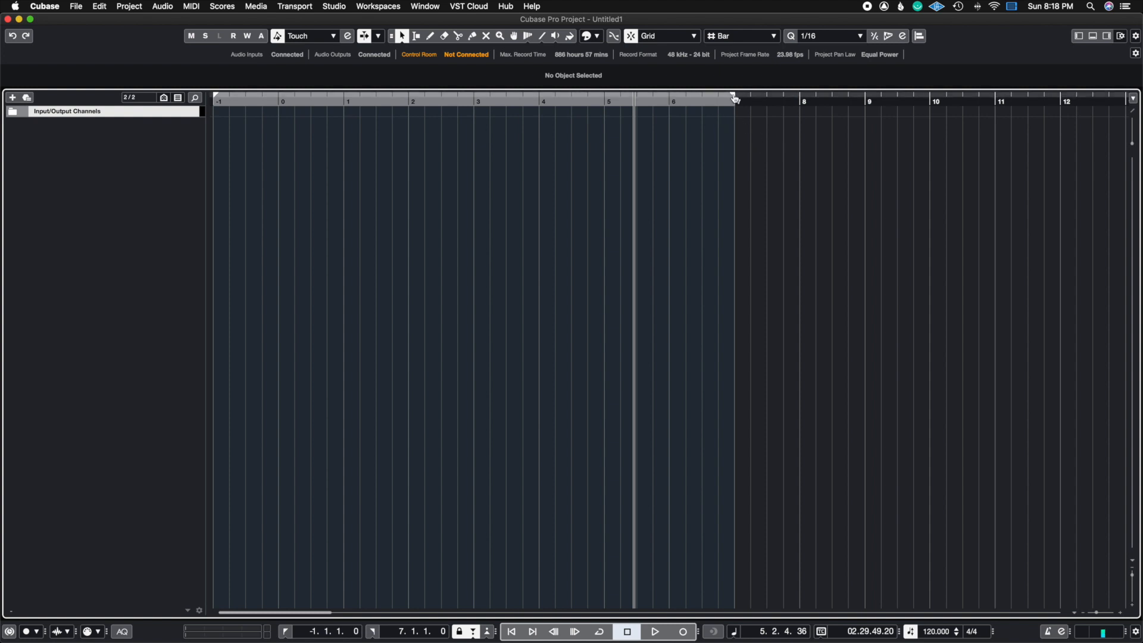
pyautogui.moveTo(736, 98); pyautogui.dragTo(603, 112)
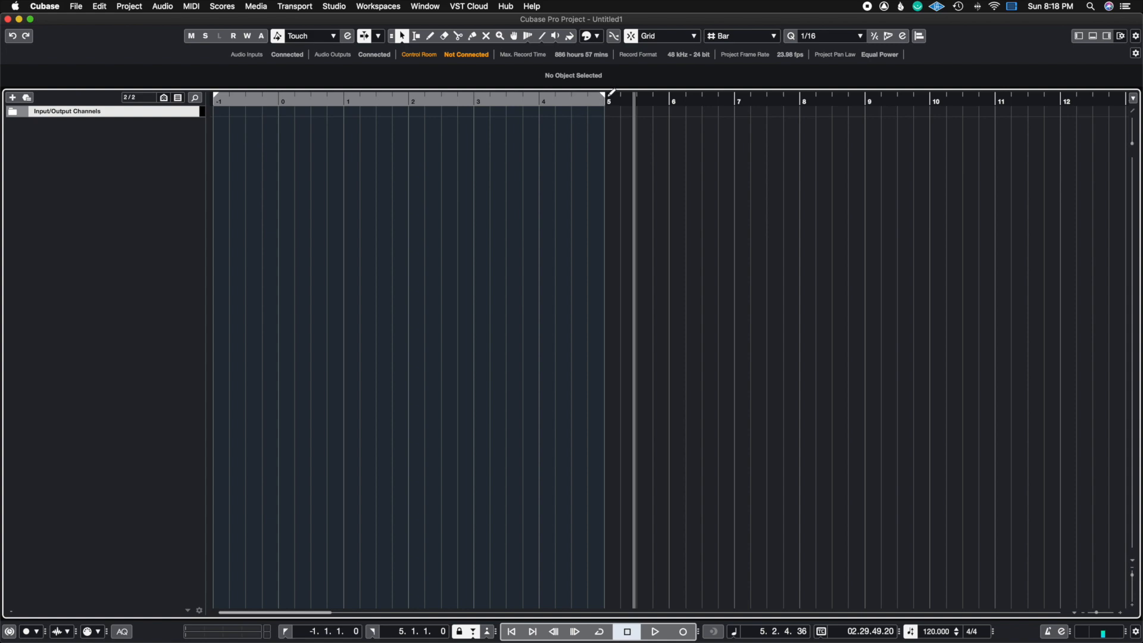
pyautogui.moveTo(604, 100)
pyautogui.mouseDown()
pyautogui.moveTo(726, 117)
pyautogui.moveTo(608, 121)
pyautogui.mouseUp()
# - Set the grid type to Beat and try the right locator in beat steps, leaving it at bar 5
pyautogui.click(741, 35)
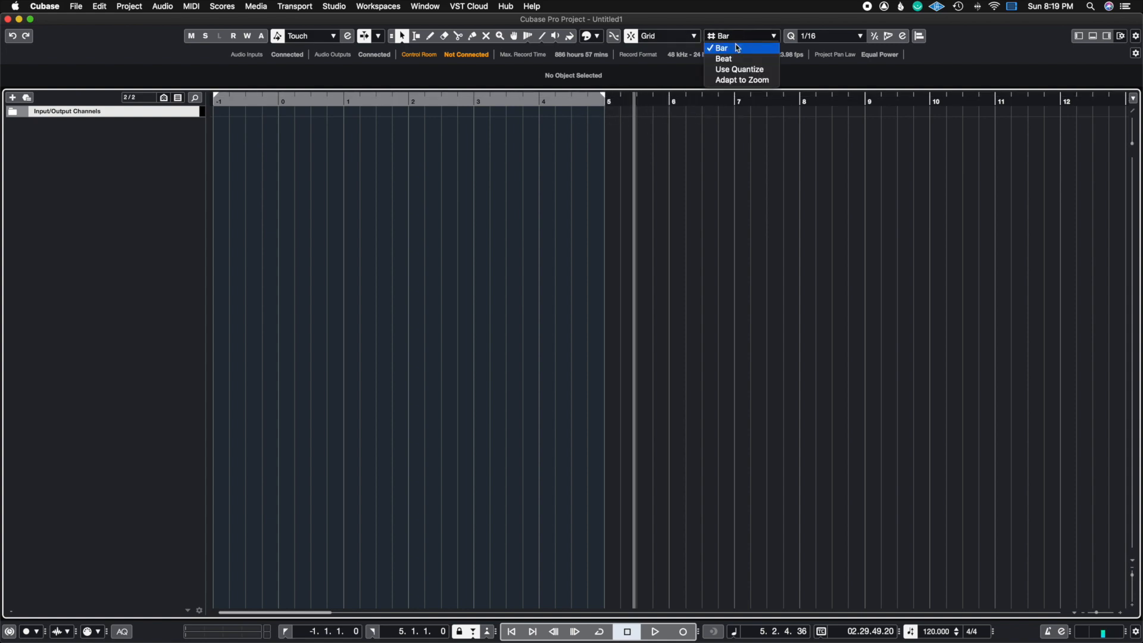
pyautogui.click(730, 59)
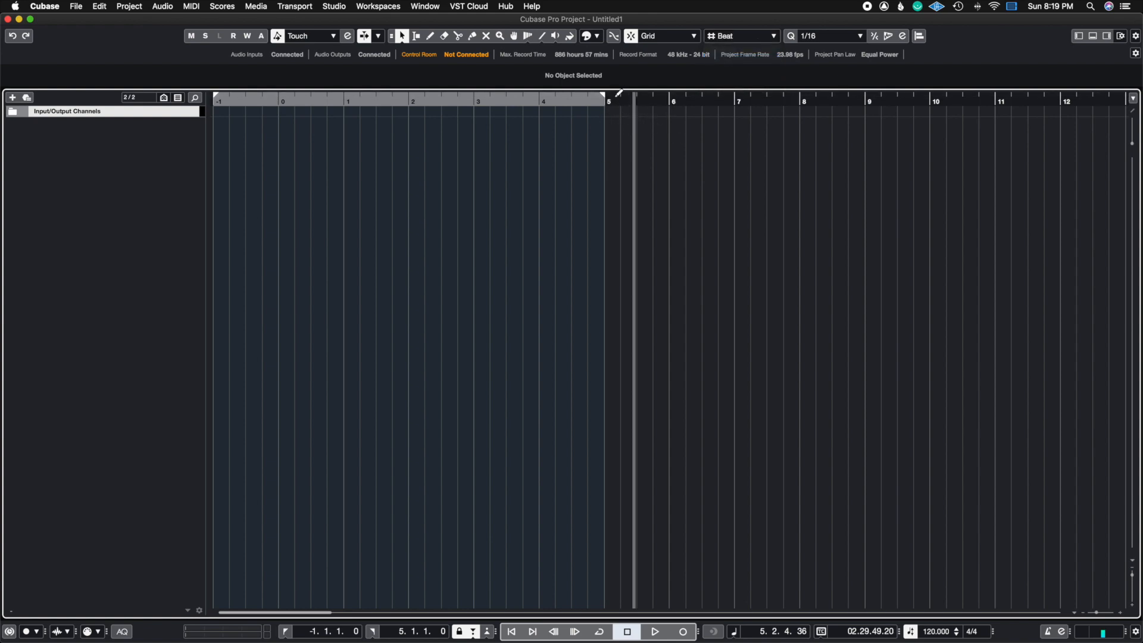
pyautogui.moveTo(605, 97); pyautogui.dragTo(636, 104)
pyautogui.click(653, 105)
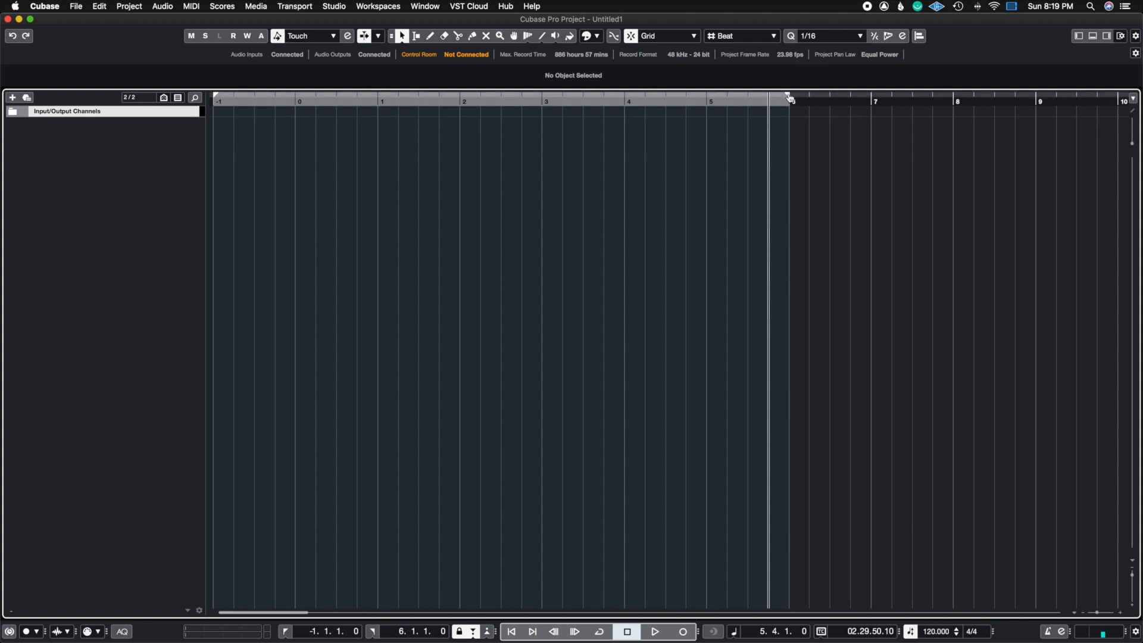
pyautogui.moveTo(790, 99); pyautogui.dragTo(712, 102)
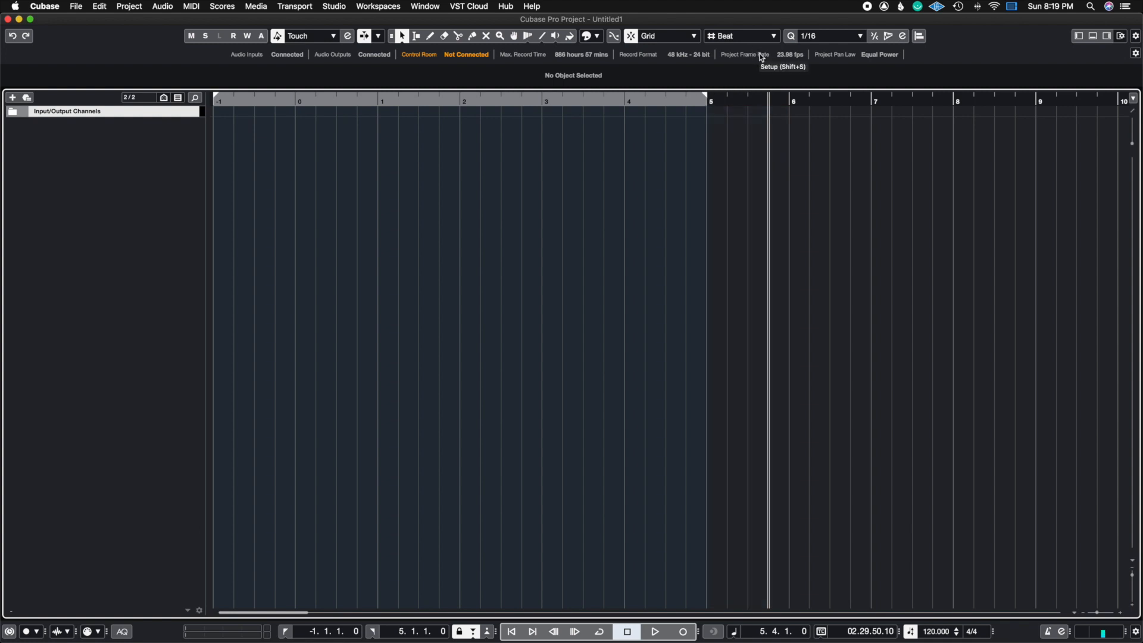
pyautogui.click(1122, 616)
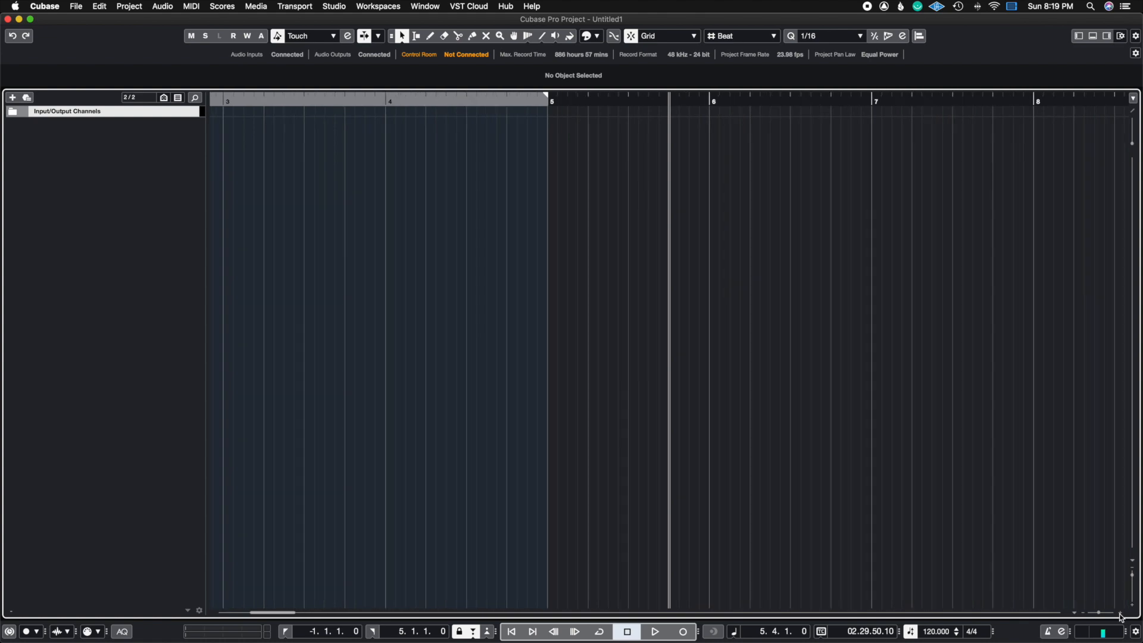
pyautogui.click(1122, 616)
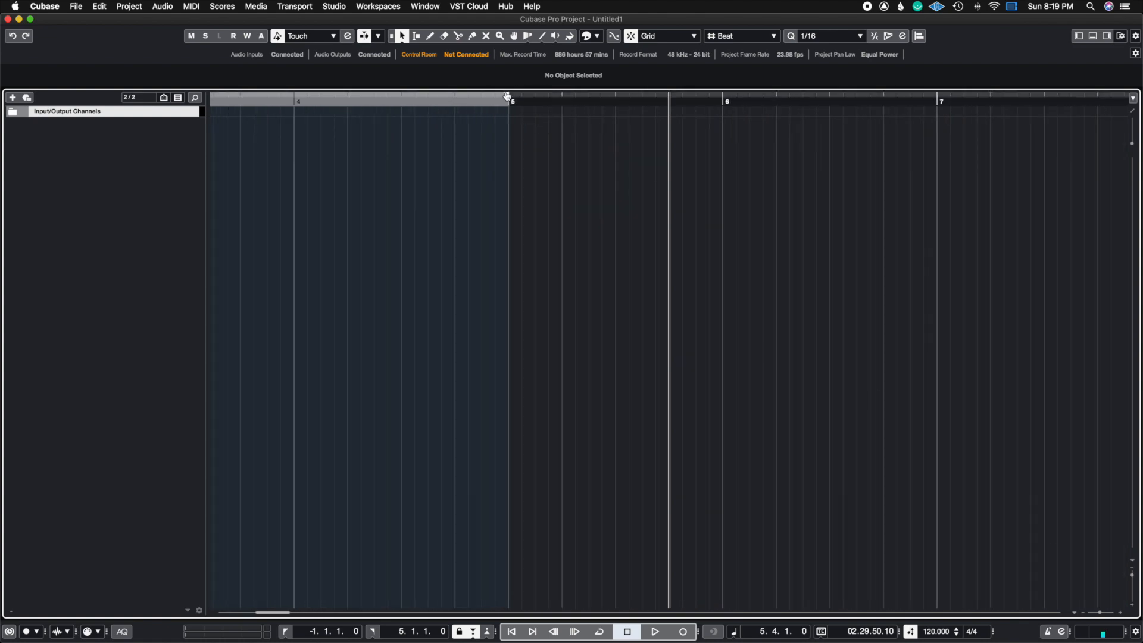
pyautogui.moveTo(529, 103)
pyautogui.mouseDown()
pyautogui.moveTo(544, 111)
pyautogui.moveTo(526, 111)
pyautogui.mouseUp()
# - Set the grid type to Use Quantize with the 1/8 preset and place the right locator at 5.3.1.0
pyautogui.click(767, 39)
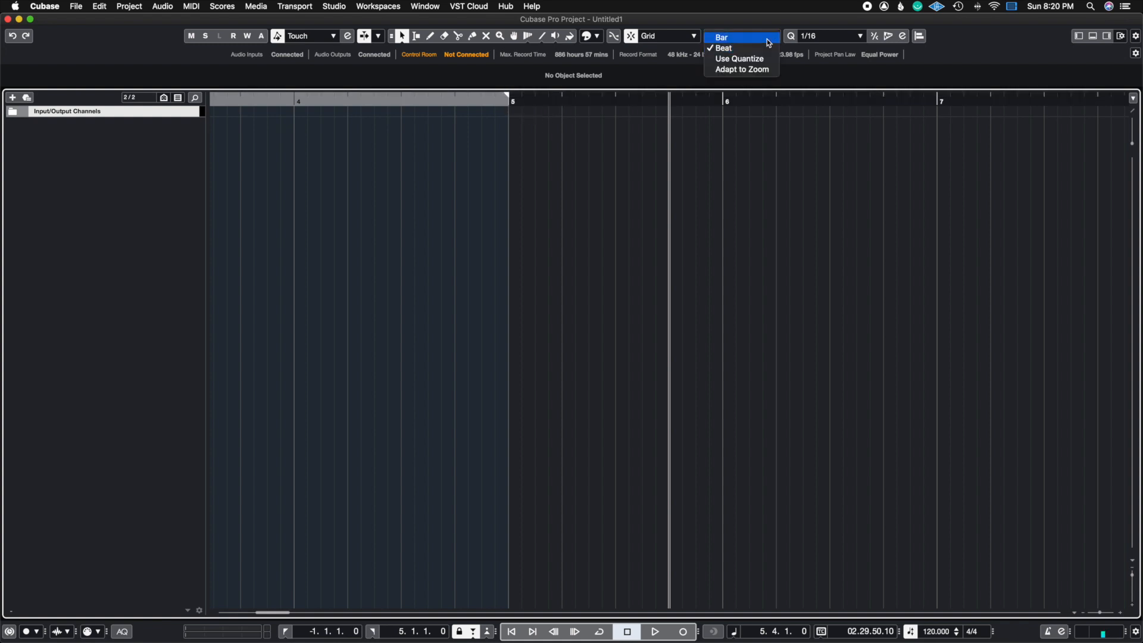
pyautogui.click(759, 59)
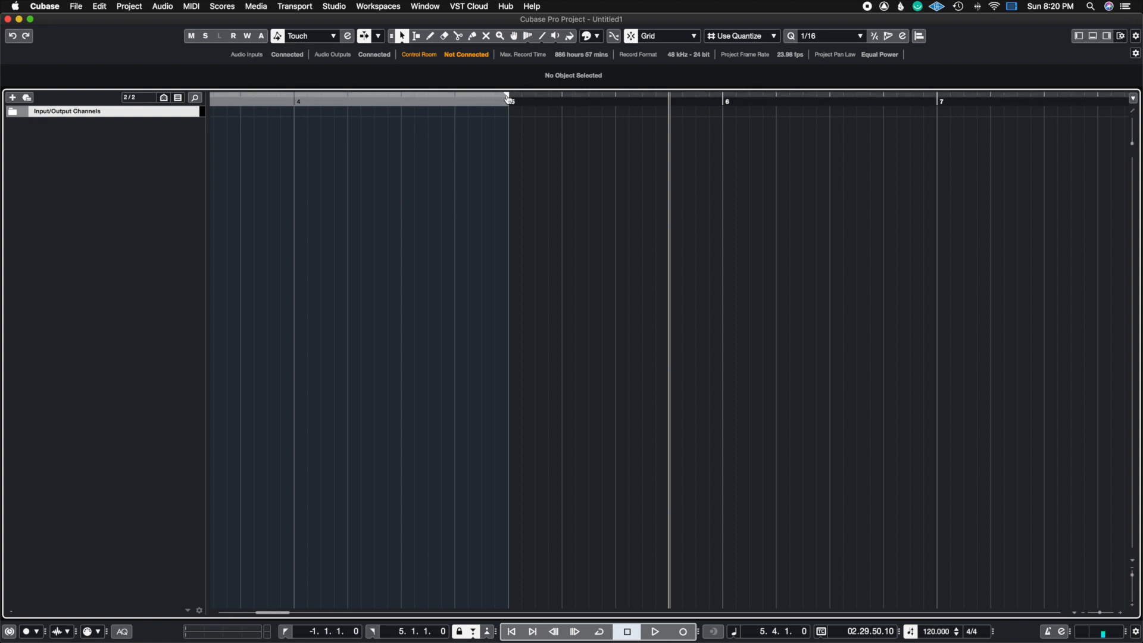
pyautogui.moveTo(520, 105)
pyautogui.mouseDown()
pyautogui.moveTo(613, 122)
pyautogui.moveTo(509, 114)
pyautogui.mouseUp()
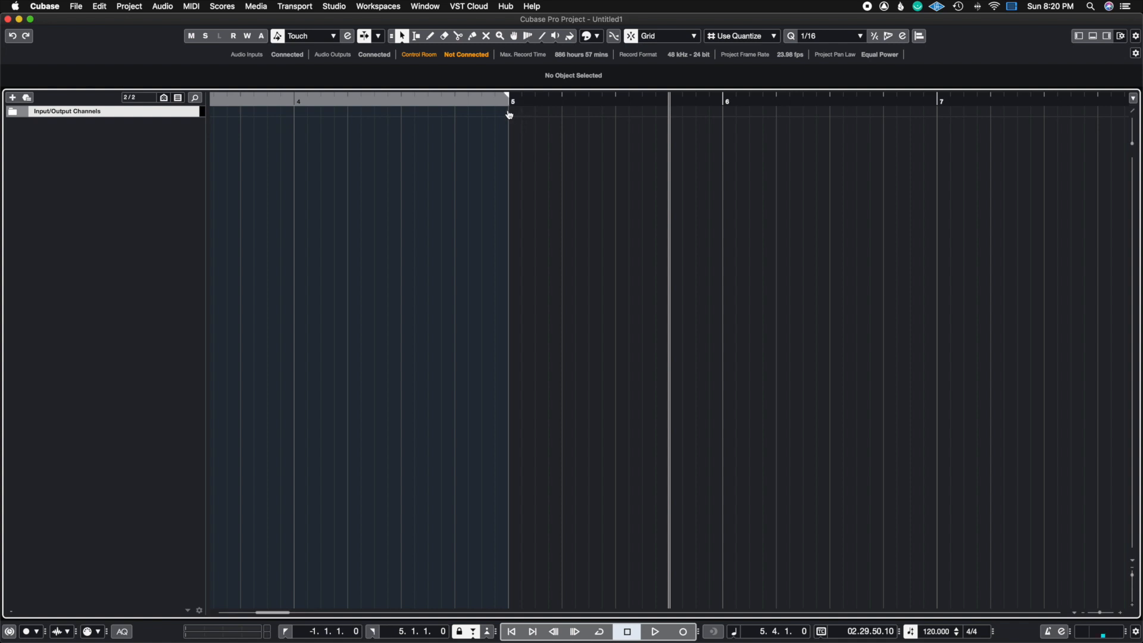
pyautogui.click(863, 37)
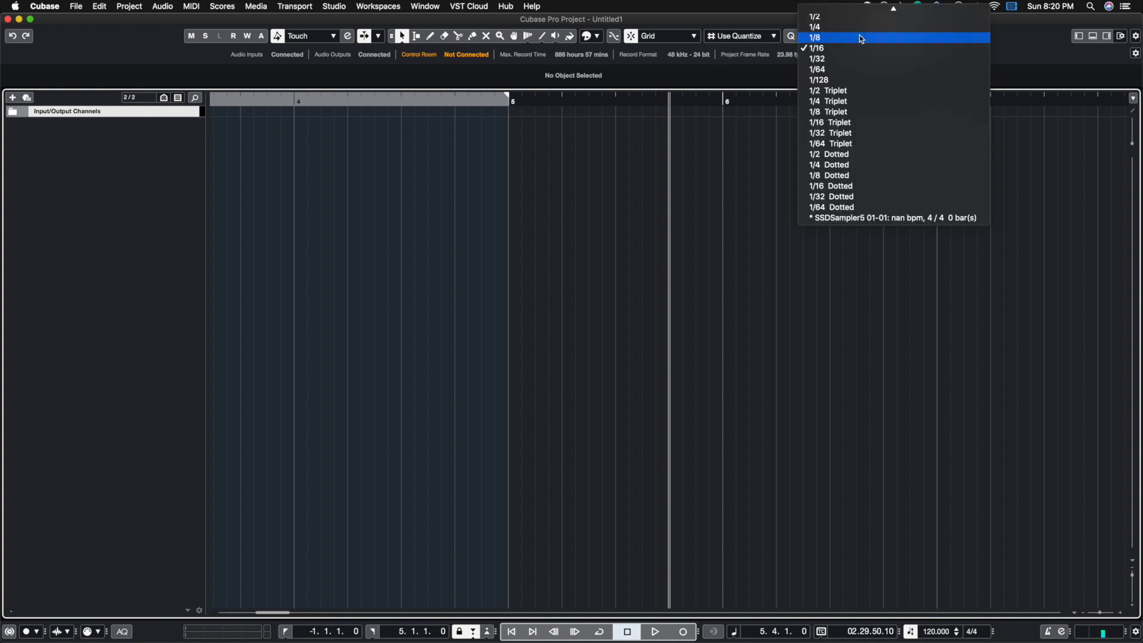
pyautogui.click(857, 37)
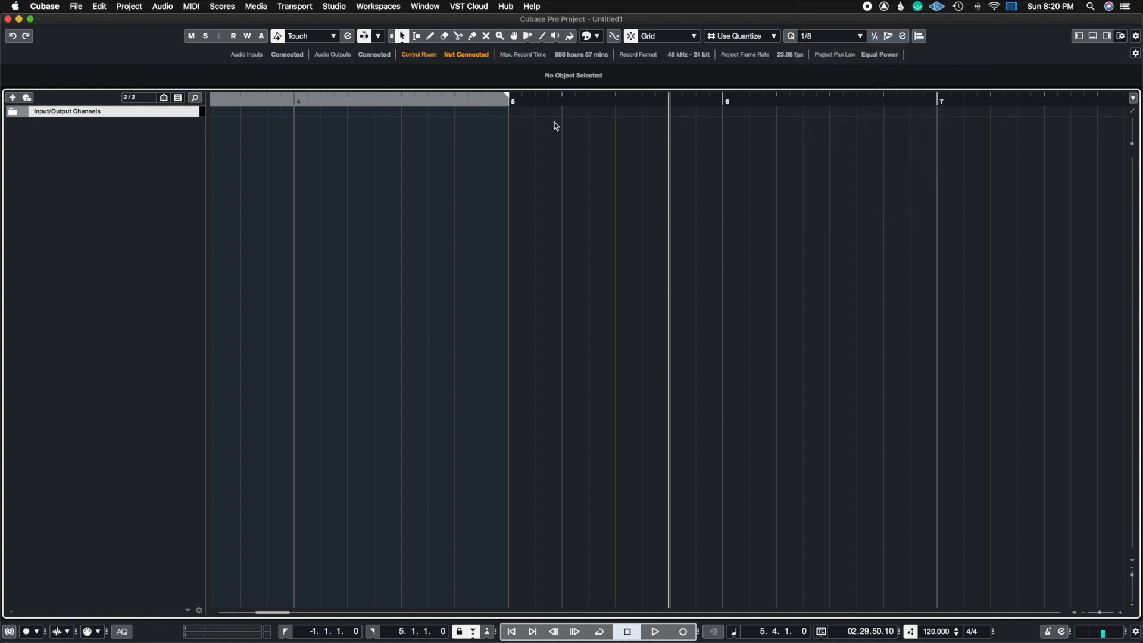
pyautogui.click(529, 104)
pyautogui.moveTo(509, 98); pyautogui.dragTo(617, 123)
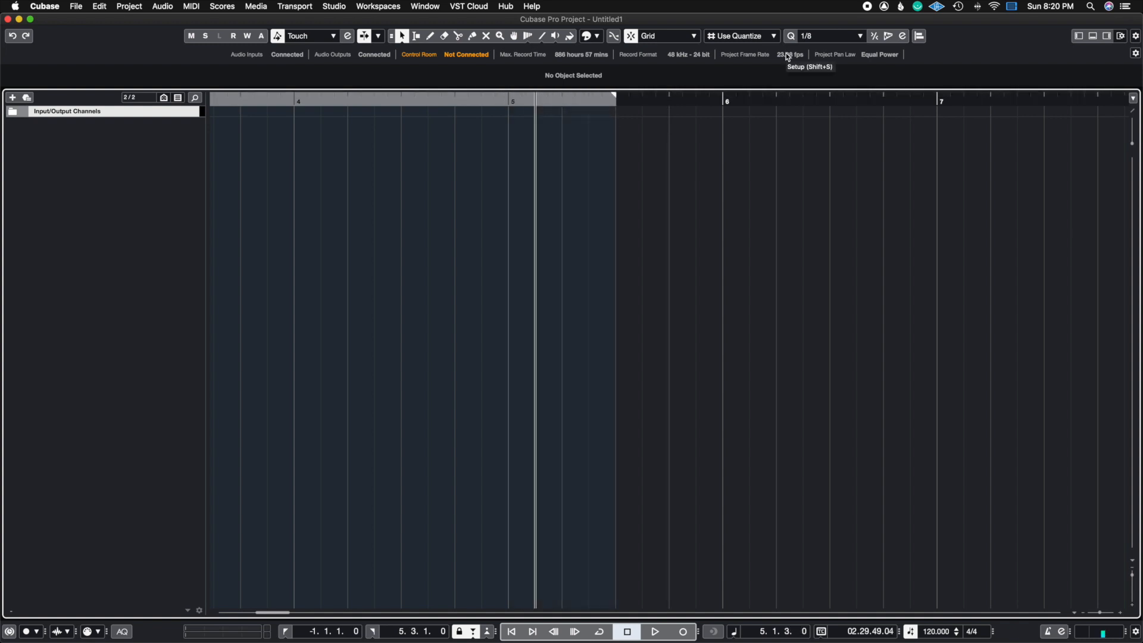
# - Set the quantize preset to 1/32 and place the left locator at 4.4.3.0 and the right locator at 5.2.4.60
pyautogui.click(822, 38)
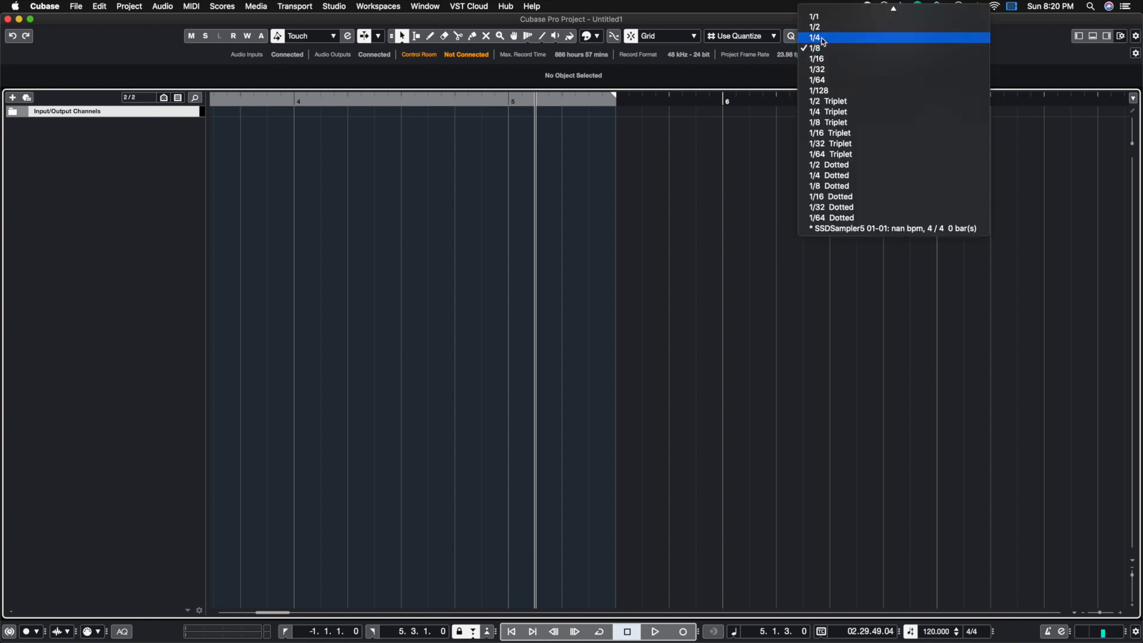
pyautogui.click(837, 71)
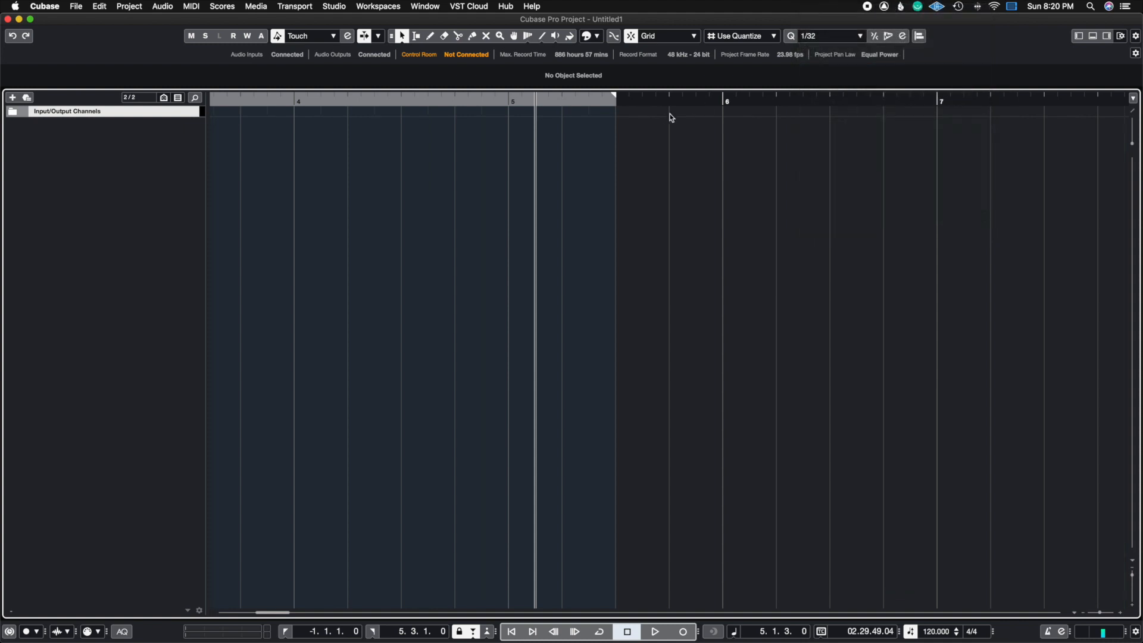
pyautogui.moveTo(616, 98); pyautogui.dragTo(582, 103)
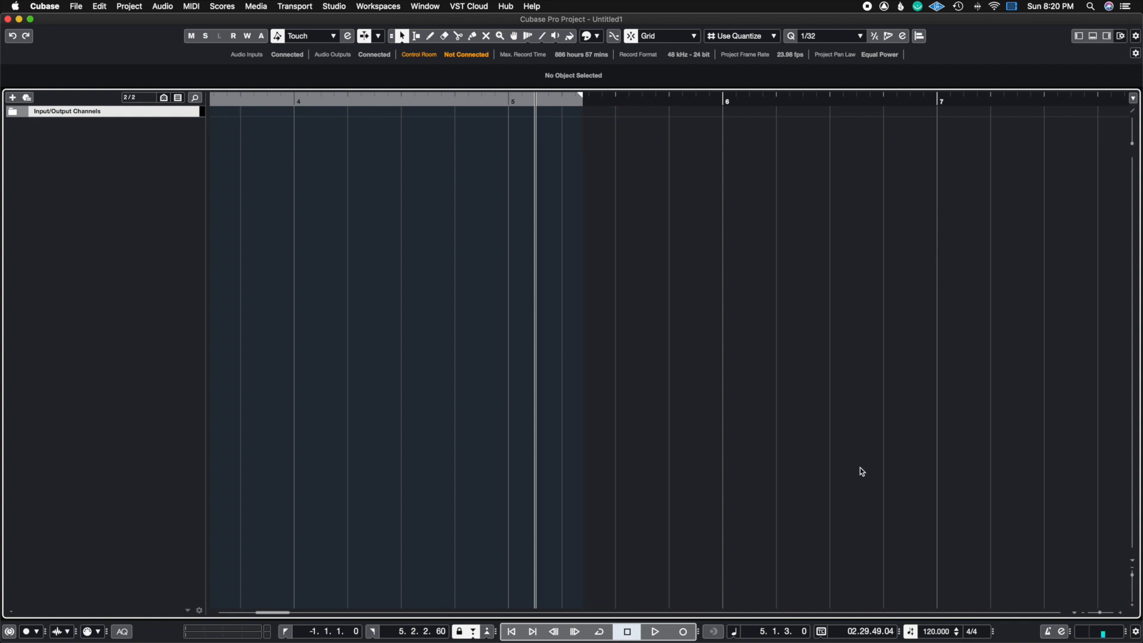
pyautogui.click(1121, 617)
pyautogui.click(1122, 617)
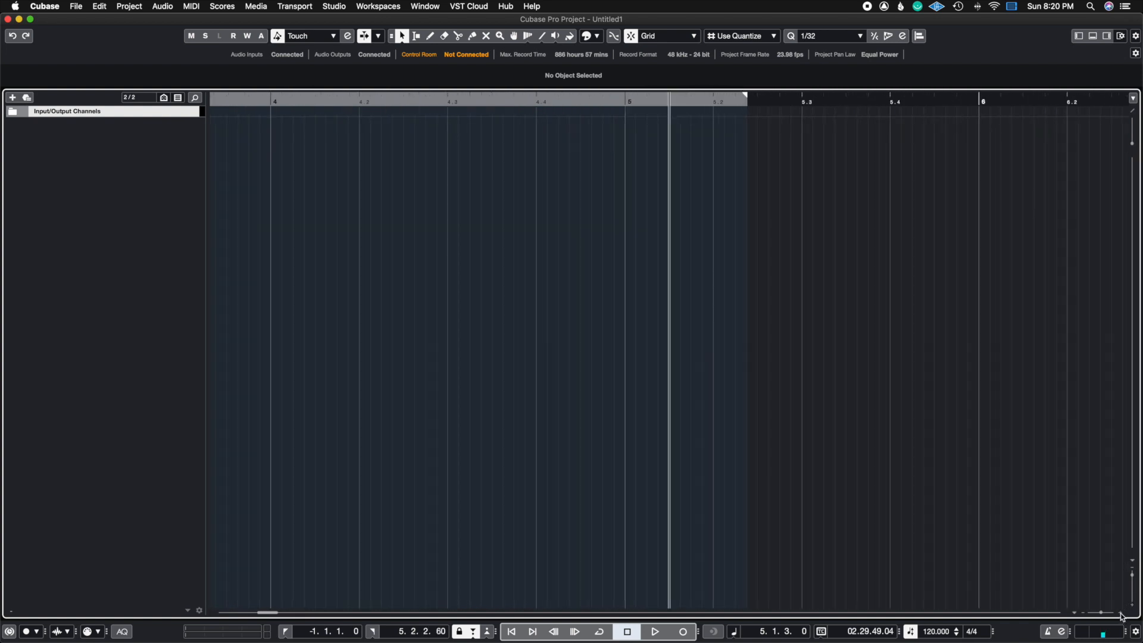
pyautogui.click(1122, 618)
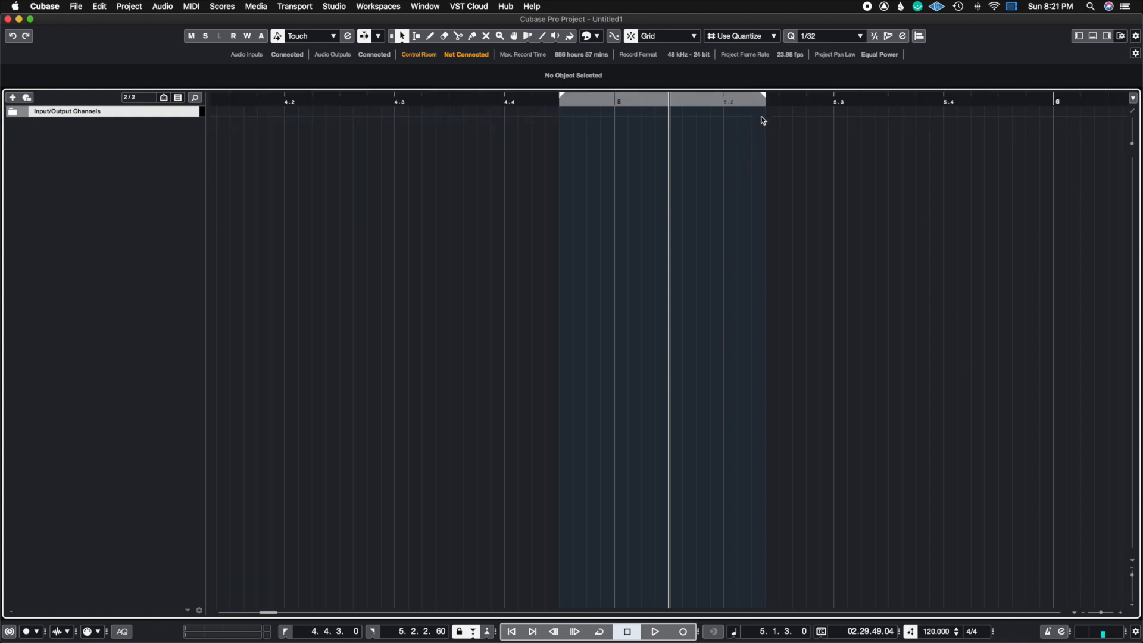
pyautogui.moveTo(765, 97); pyautogui.dragTo(820, 107)
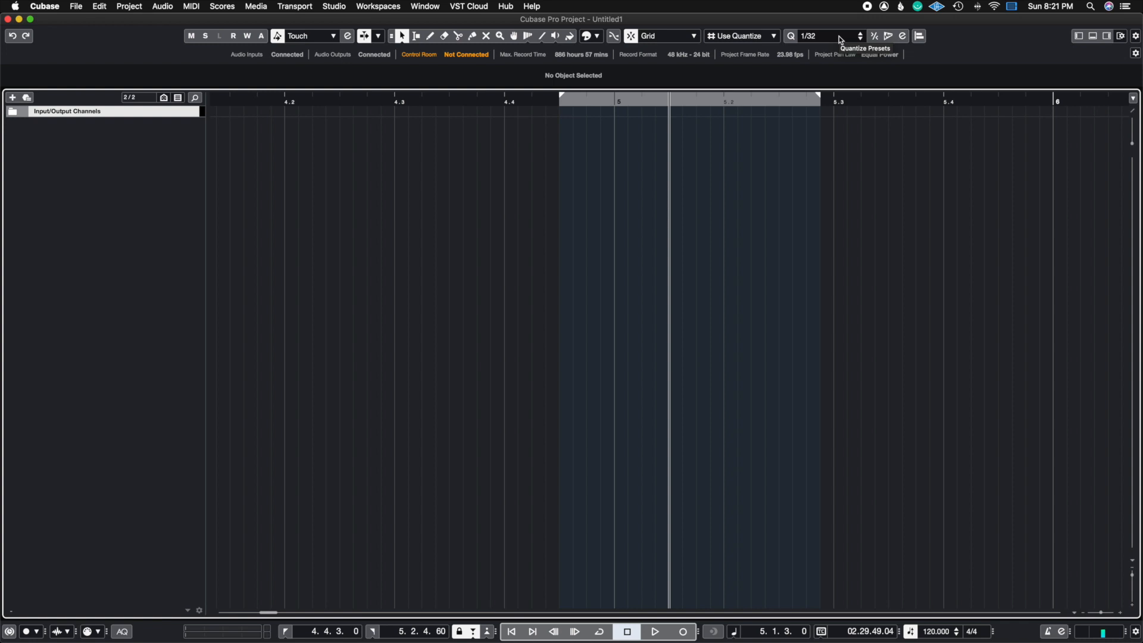
# - Set the grid type to Adapt to Zoom
pyautogui.click(1084, 612)
pyautogui.click(1083, 613)
pyautogui.click(1084, 613)
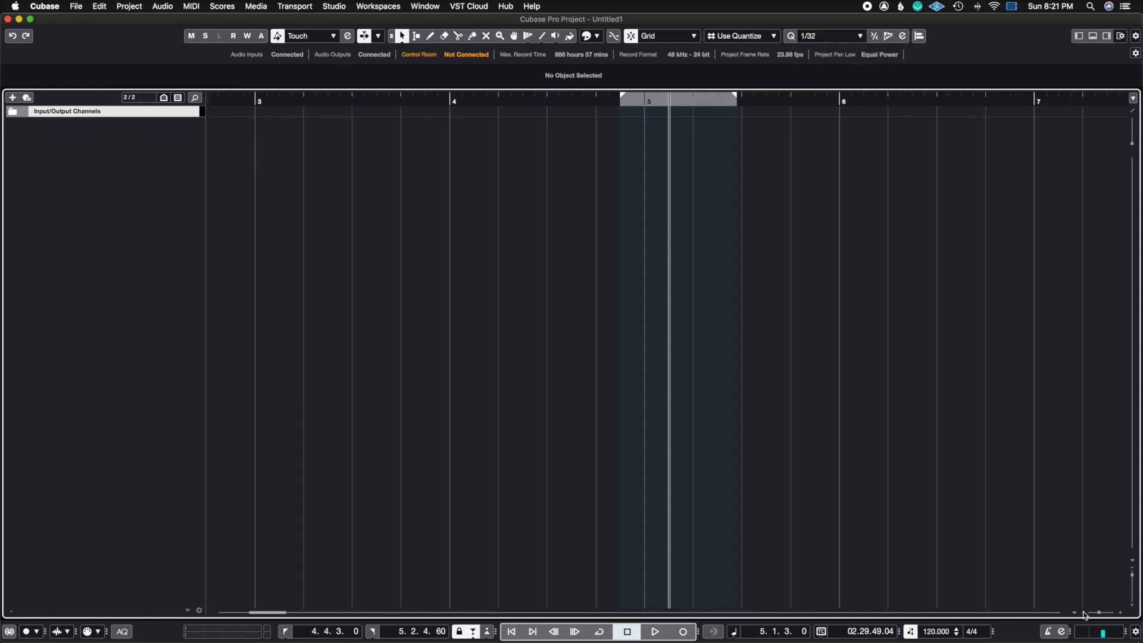
pyautogui.click(1085, 614)
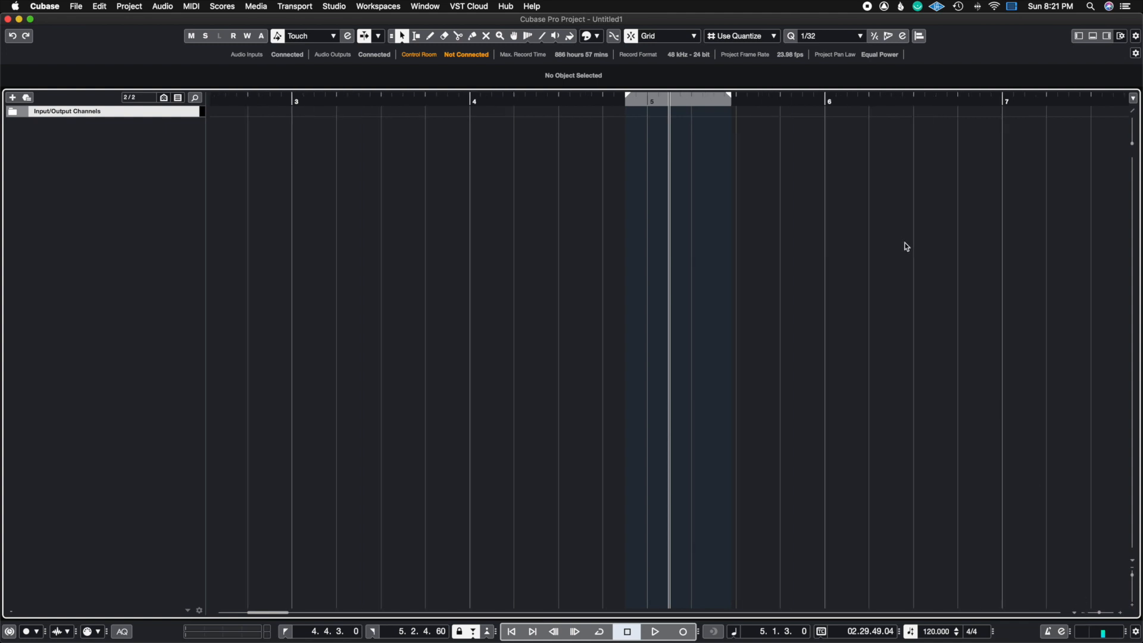
pyautogui.click(773, 37)
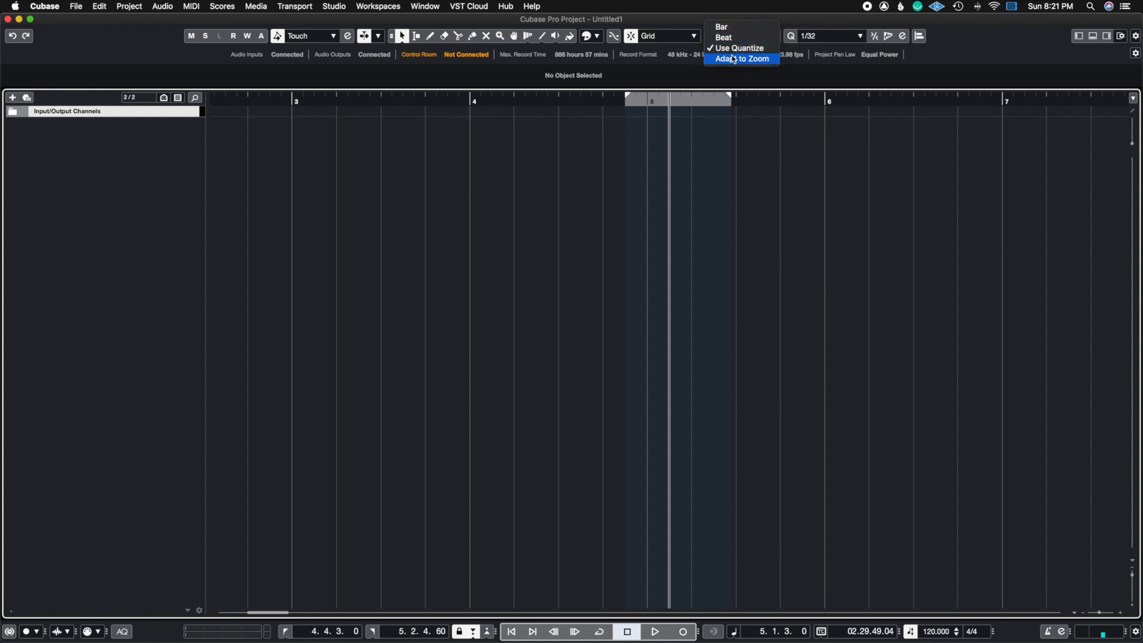
pyautogui.click(741, 59)
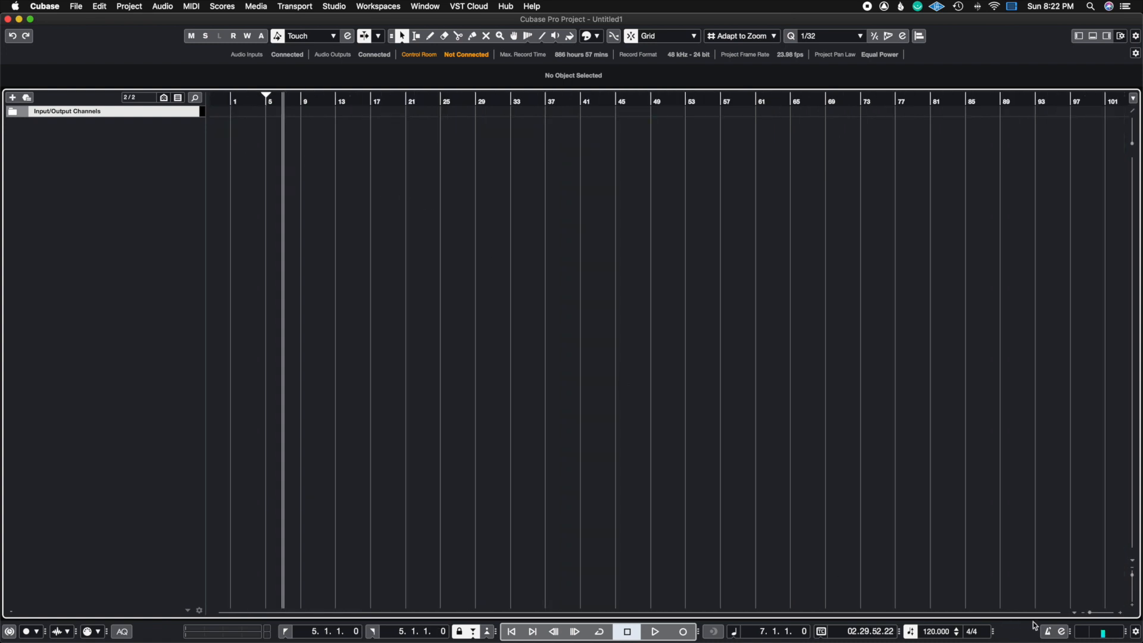
# - Extend the locator range from bar 5 to bar 11 using whole-bar snapping under Adapt to Zoom
pyautogui.click(1121, 613)
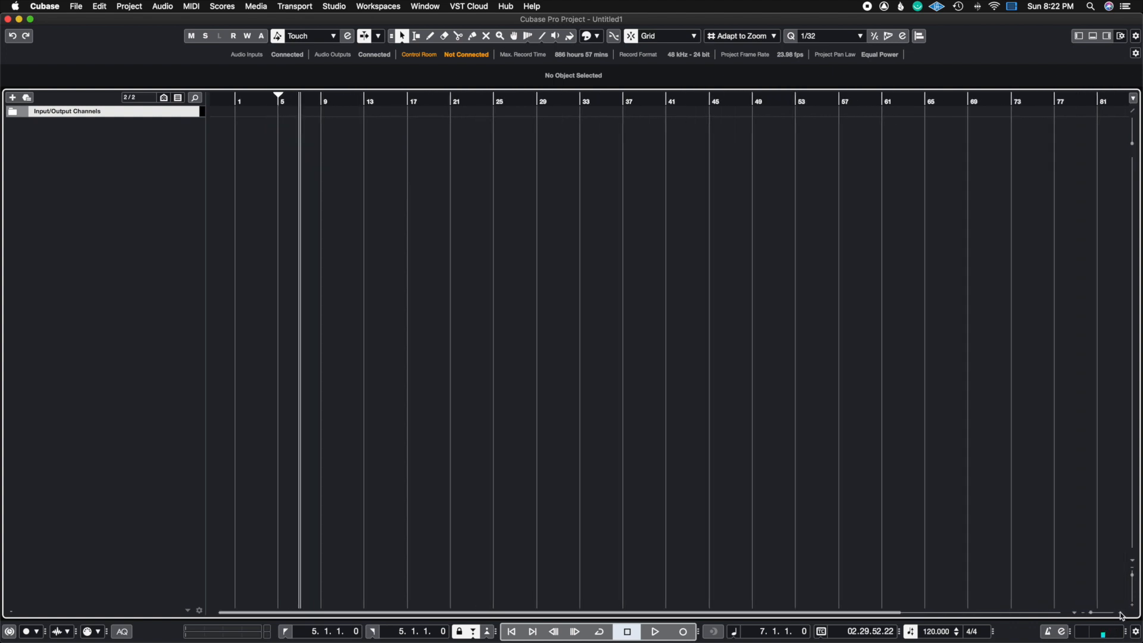
pyautogui.click(1121, 614)
pyautogui.click(1120, 614)
pyautogui.click(1121, 614)
pyautogui.click(1120, 614)
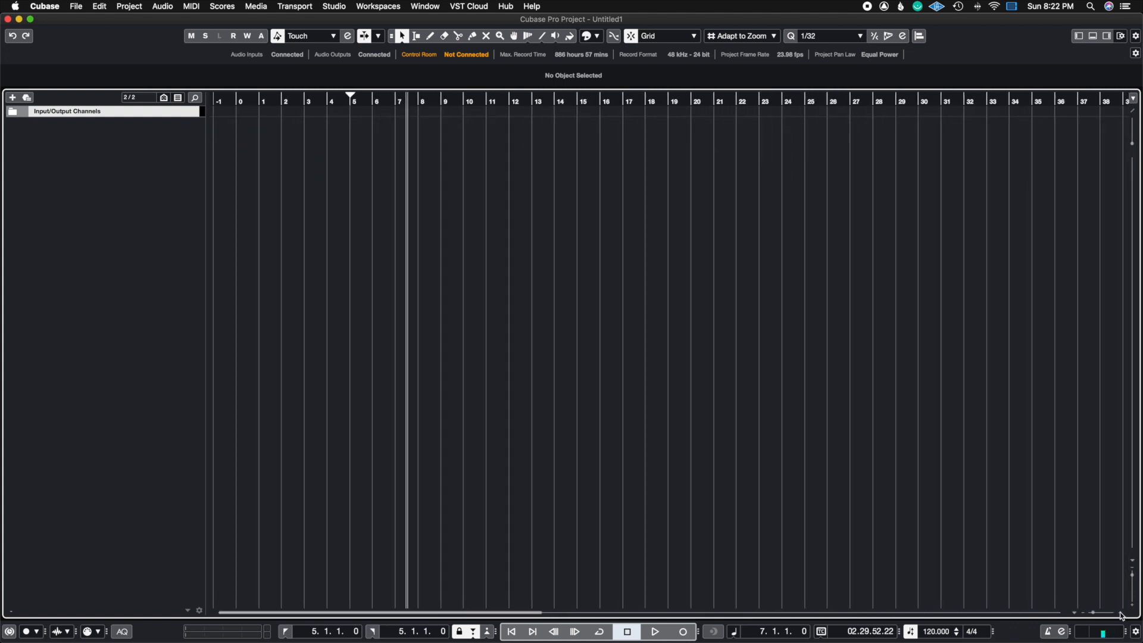
pyautogui.click(1121, 614)
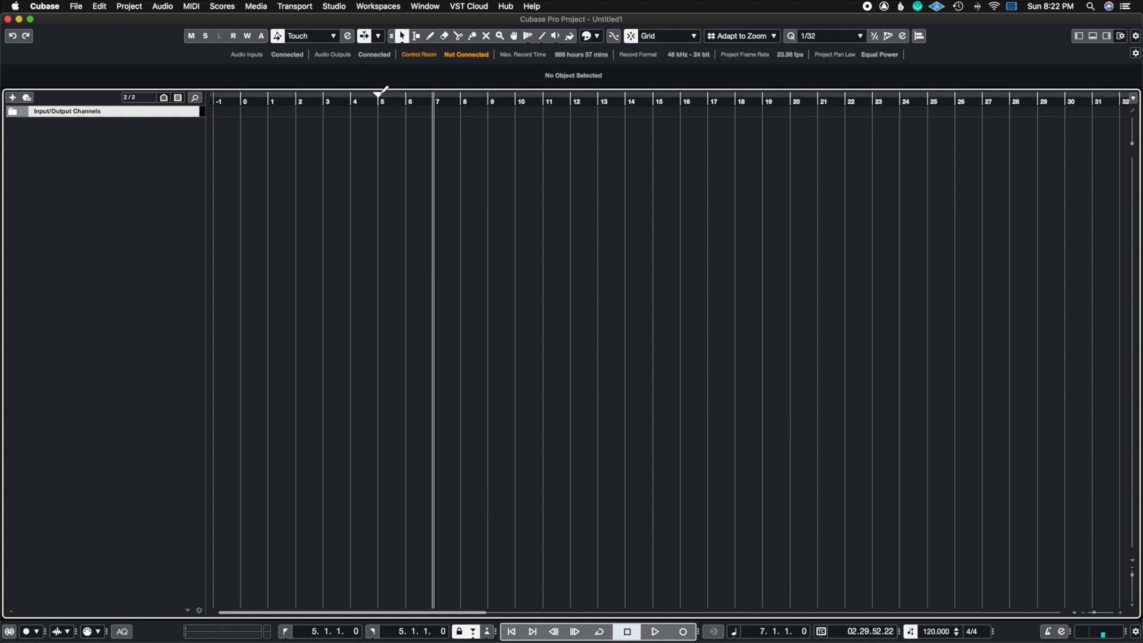
pyautogui.moveTo(379, 93); pyautogui.dragTo(553, 114)
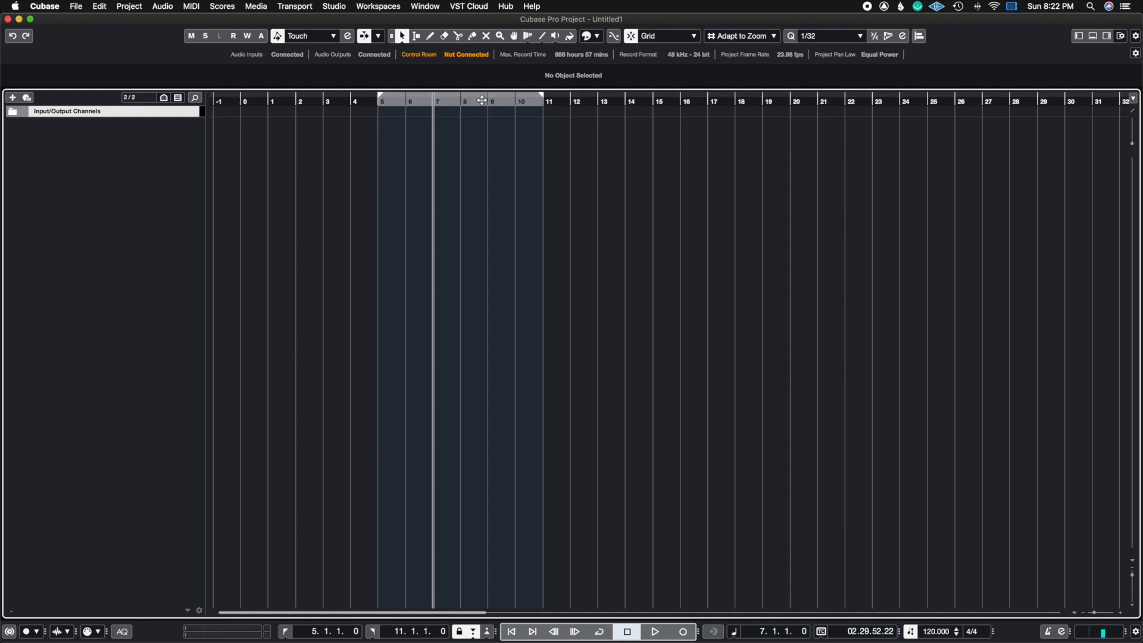
# - Move the right locator back one beat to 10.4.1.0 using the finer zoom-dependent grid
pyautogui.click(1119, 614)
pyautogui.click(1119, 613)
pyautogui.click(1119, 614)
pyautogui.click(1119, 613)
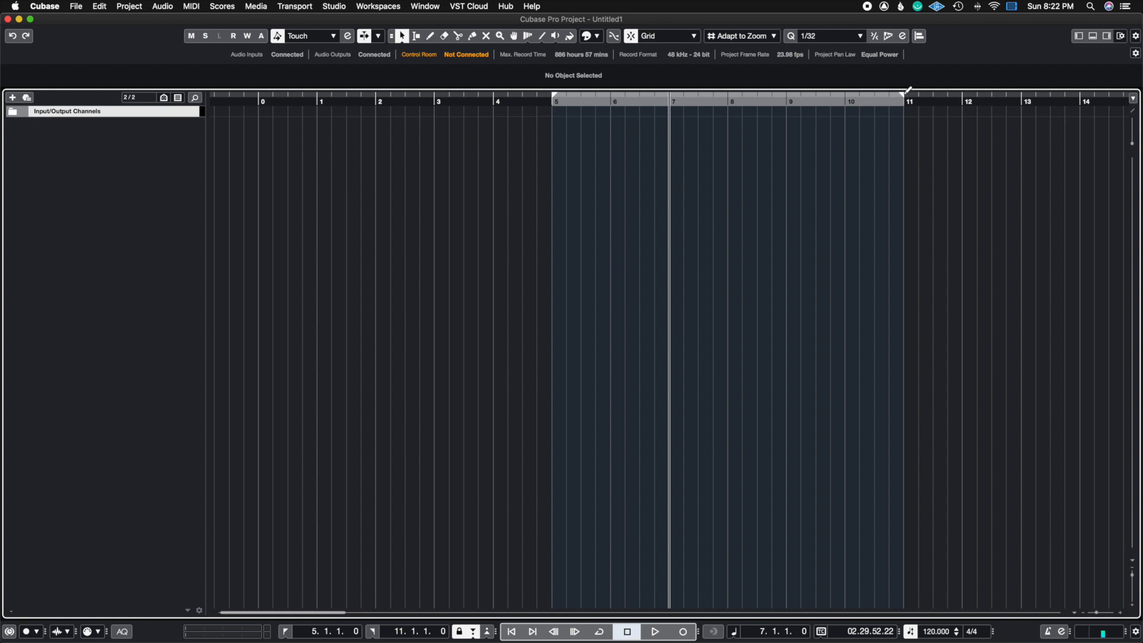
pyautogui.moveTo(906, 95); pyautogui.dragTo(886, 109)
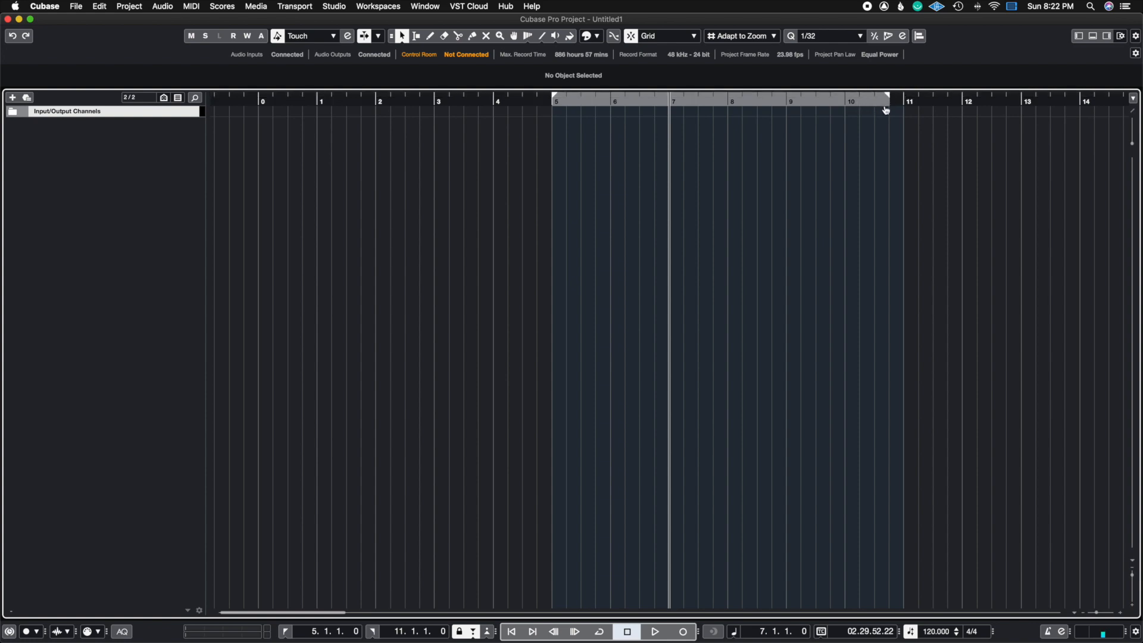
# - Move the right locator to 10.2.2.0 using the finer Adapt to Zoom grid at a closer horizontal zoom
pyautogui.click(1121, 613)
pyautogui.click(1120, 613)
pyautogui.click(1120, 614)
pyautogui.click(1120, 613)
pyautogui.click(1119, 613)
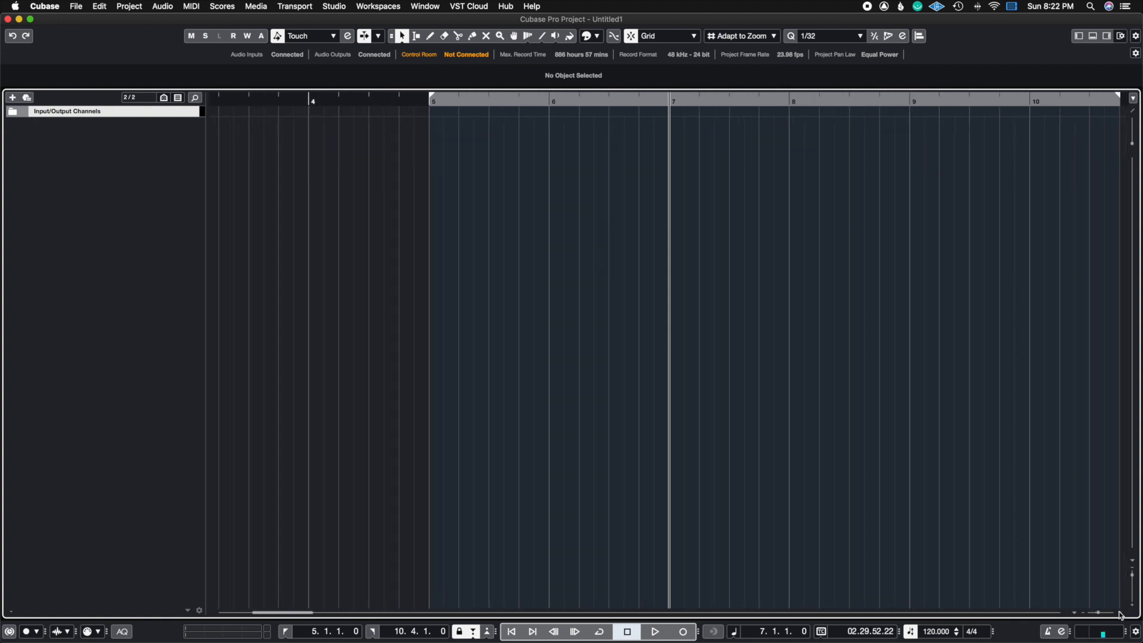
pyautogui.click(1120, 612)
pyautogui.click(1120, 613)
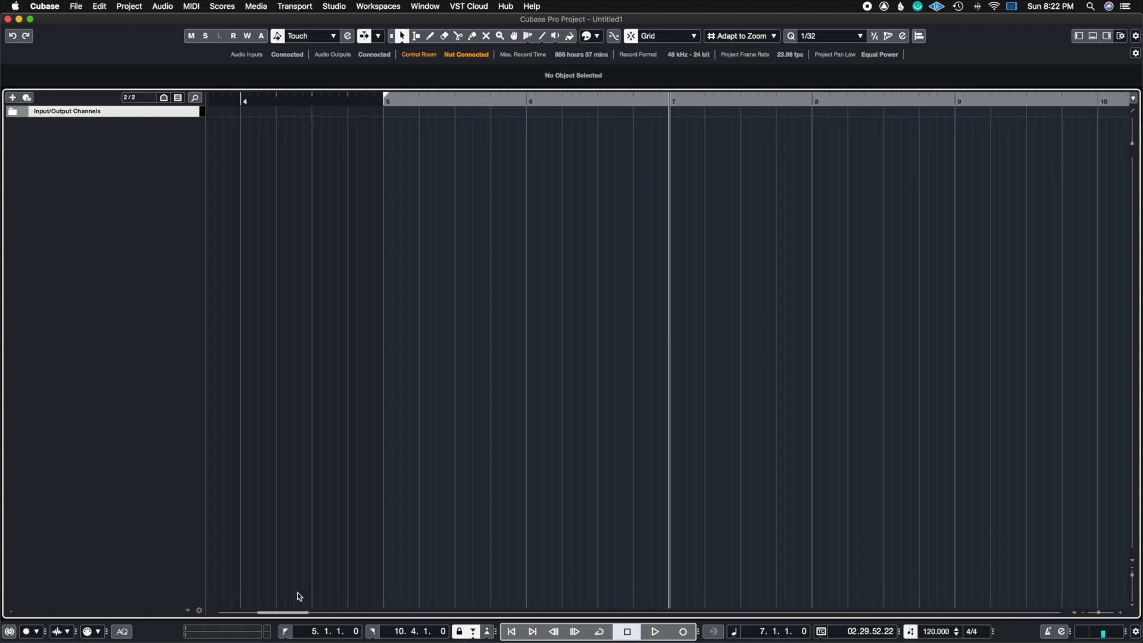
pyautogui.moveTo(296, 612); pyautogui.dragTo(320, 612)
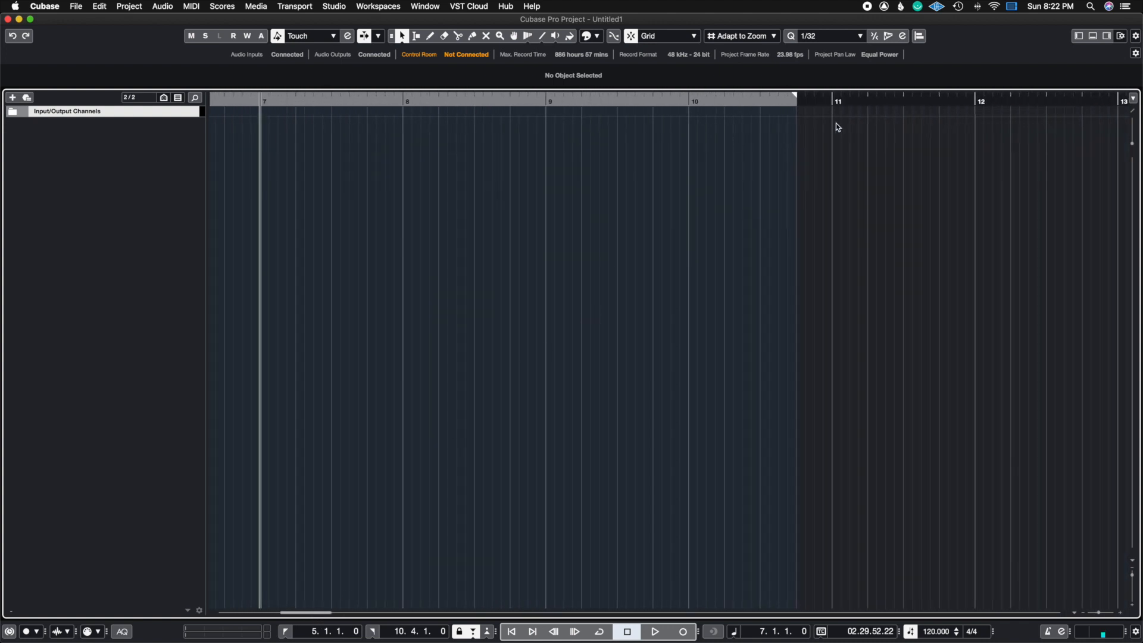
pyautogui.moveTo(795, 97)
pyautogui.mouseDown()
pyautogui.moveTo(688, 98)
pyautogui.moveTo(734, 104)
pyautogui.mouseUp()
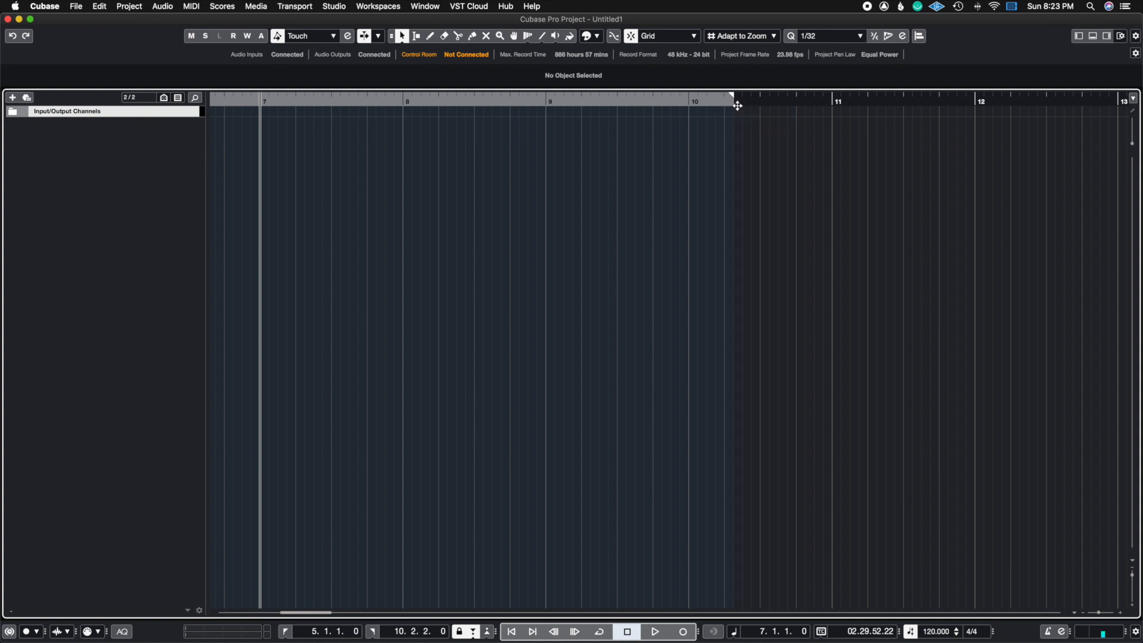
# - Move the right locator to 10.2.3.60 using the even finer grid divisions at a still closer zoom
pyautogui.click(1121, 612)
pyautogui.click(1121, 613)
pyautogui.click(1121, 612)
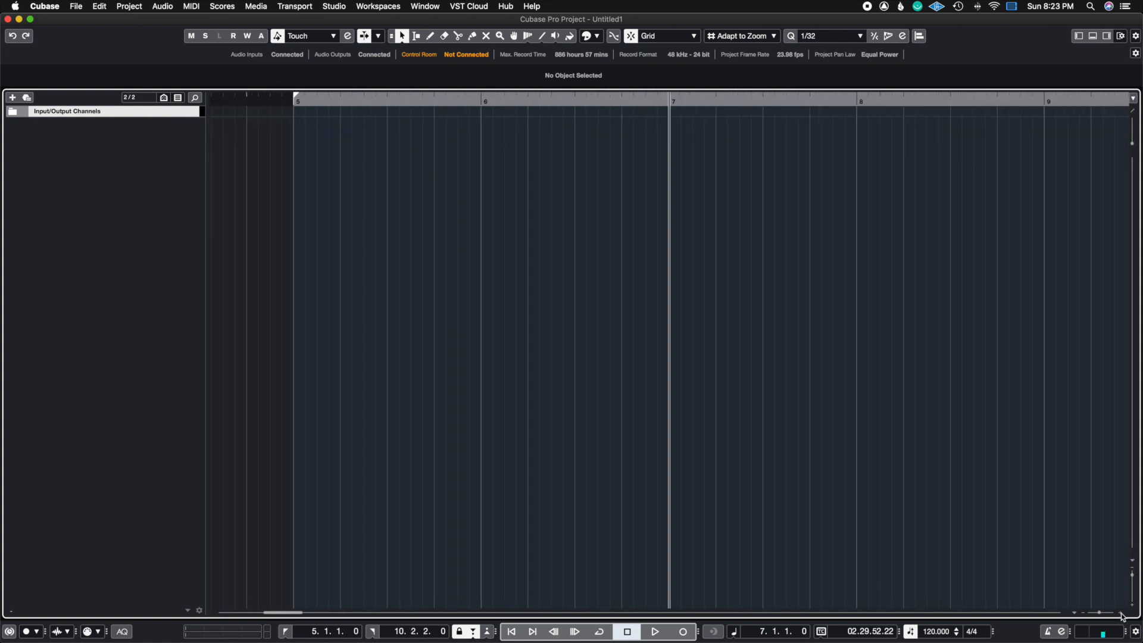
pyautogui.click(1120, 613)
pyautogui.click(1121, 613)
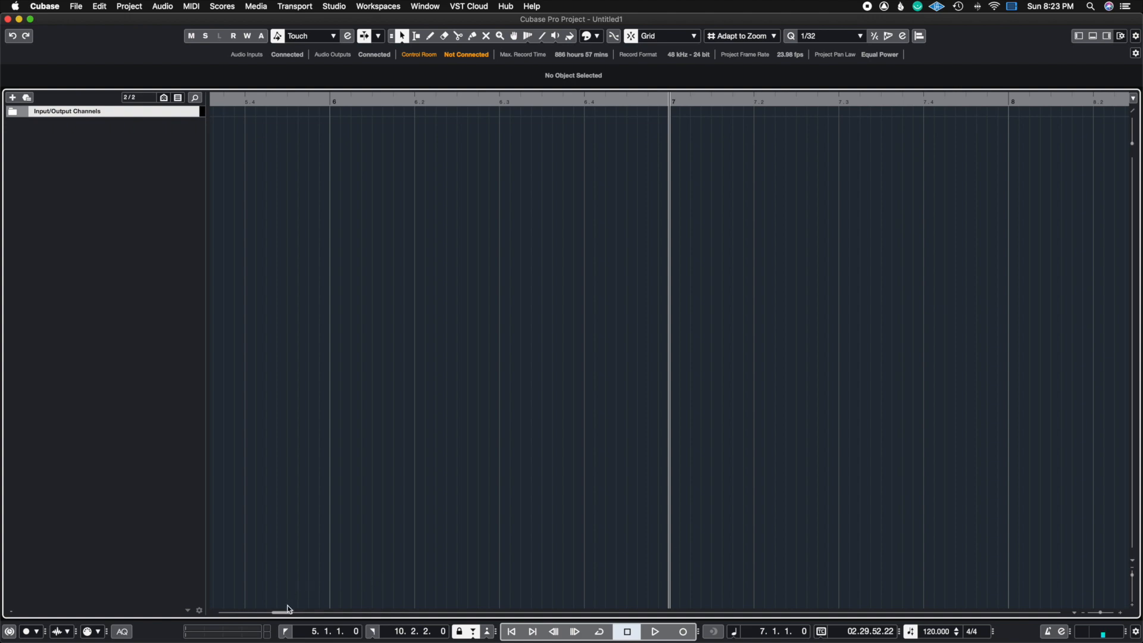
pyautogui.hscroll(10, 526, 212)
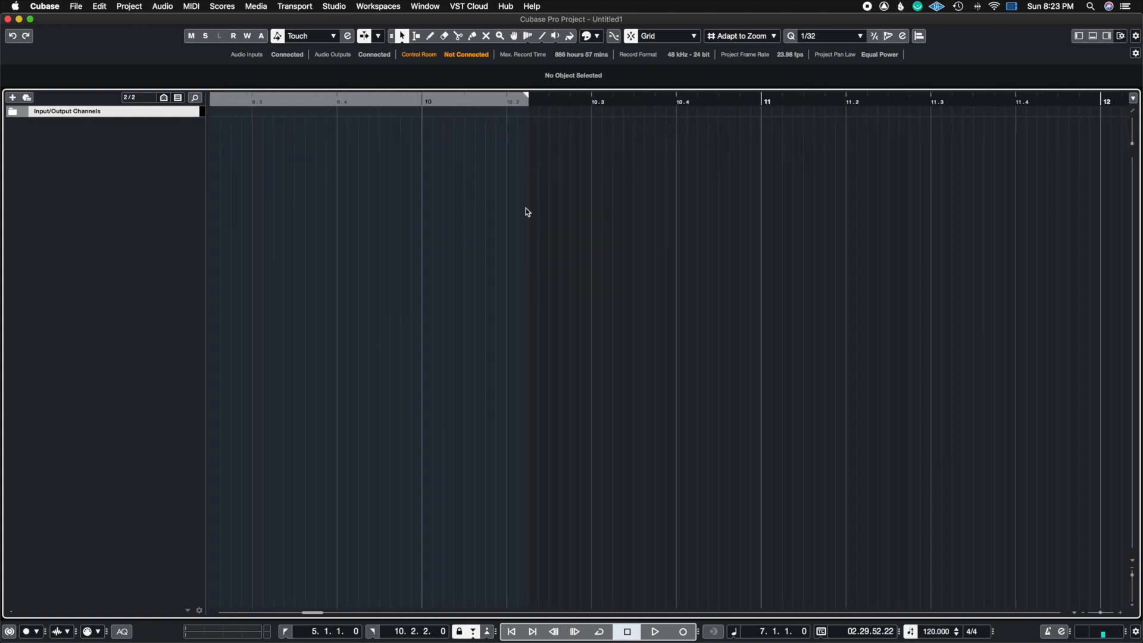
pyautogui.moveTo(528, 97); pyautogui.dragTo(560, 111)
# - Turn Snap off and move the right locator freely to 9.2.3.82
pyautogui.click(1083, 613)
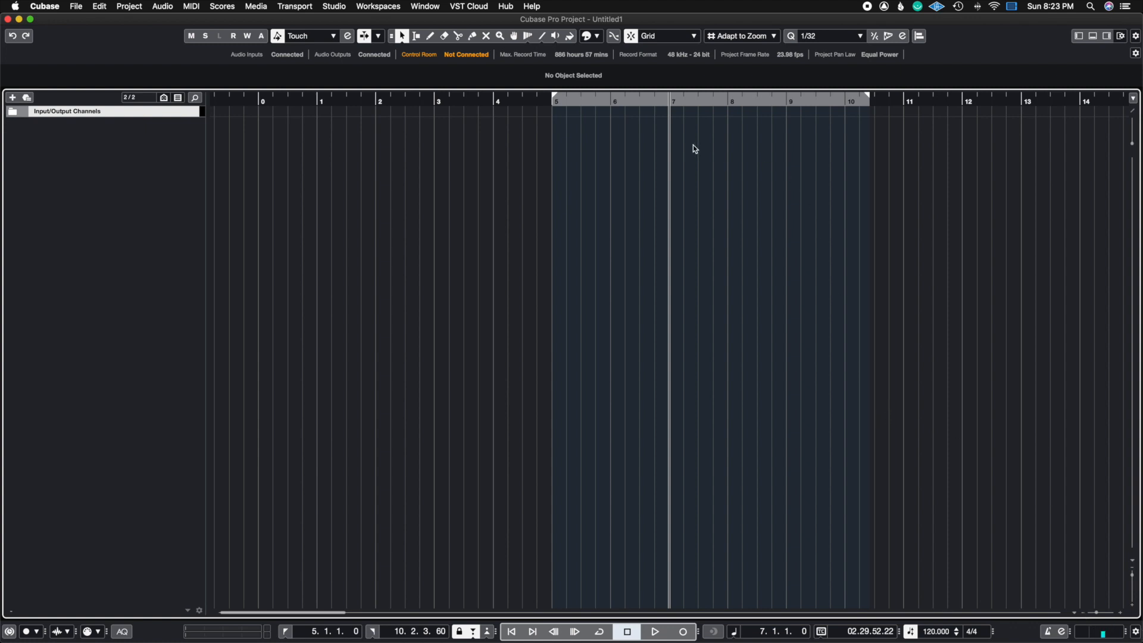
pyautogui.click(634, 41)
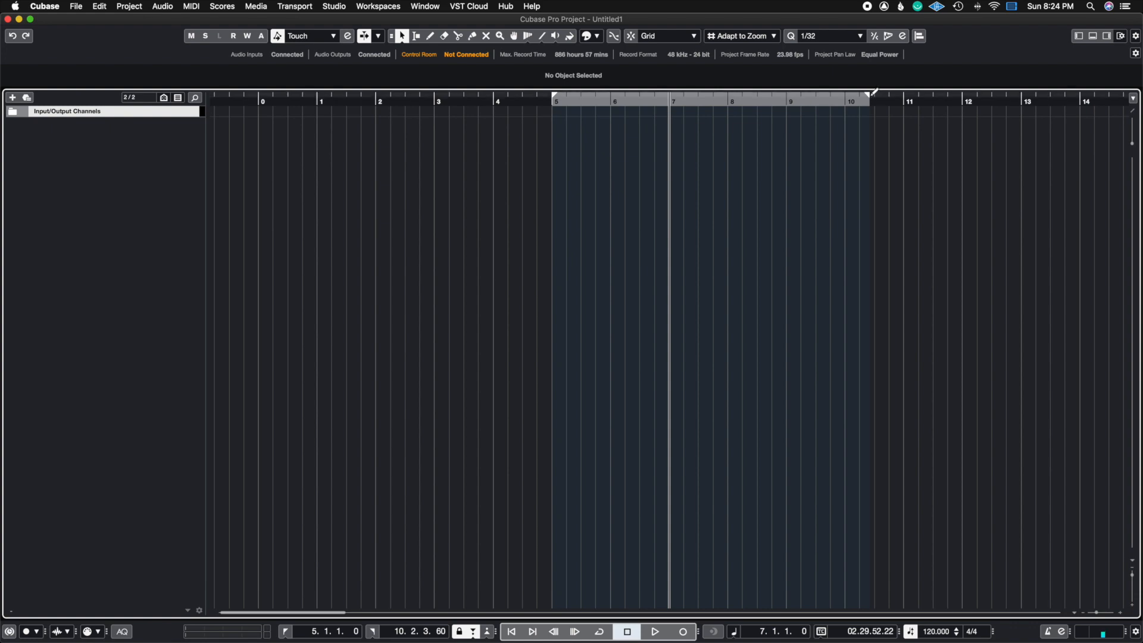
pyautogui.moveTo(875, 102); pyautogui.dragTo(811, 135)
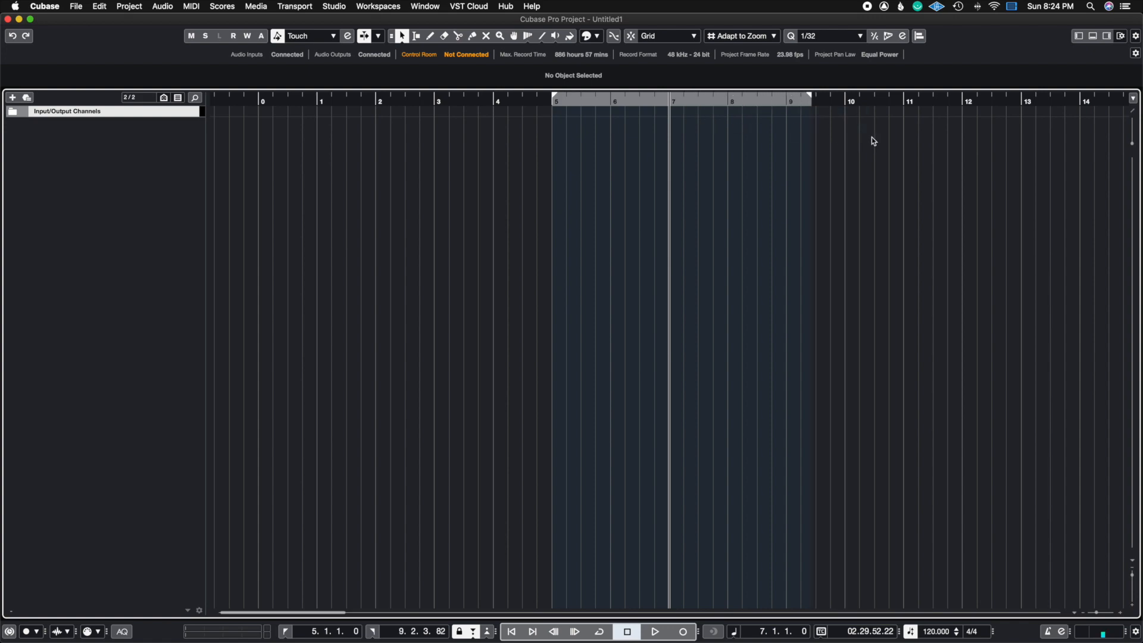
# - With Snap off, move the right locator freely to 7.3.4.36 at a closer zoom level
pyautogui.click(1123, 617)
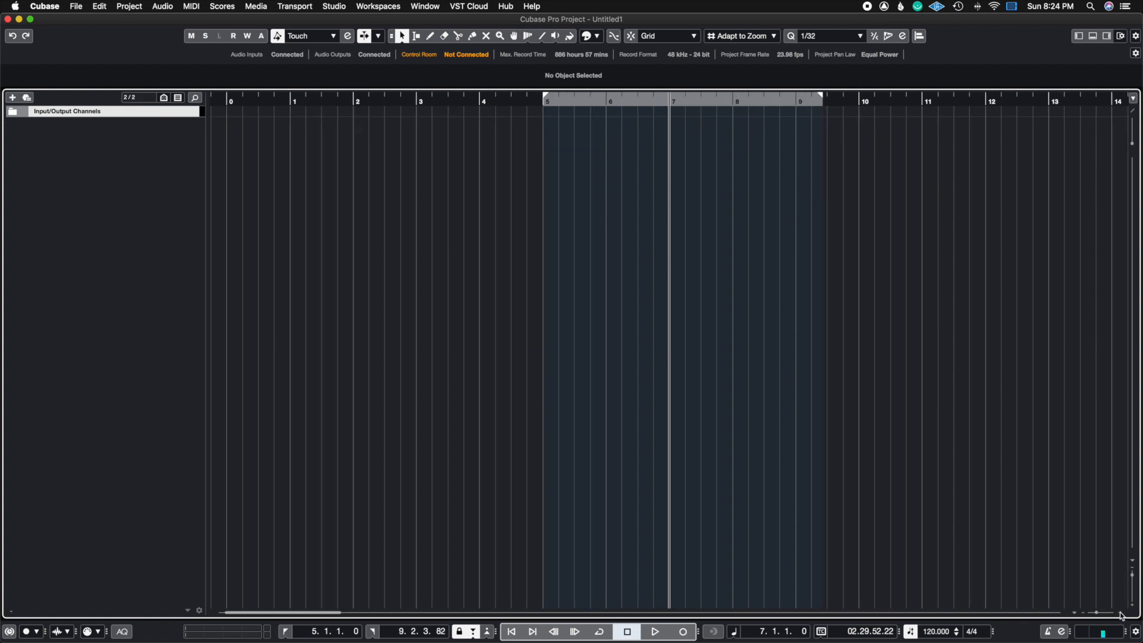
pyautogui.click(1120, 617)
pyautogui.click(1120, 617)
pyautogui.click(1122, 617)
pyautogui.click(1121, 616)
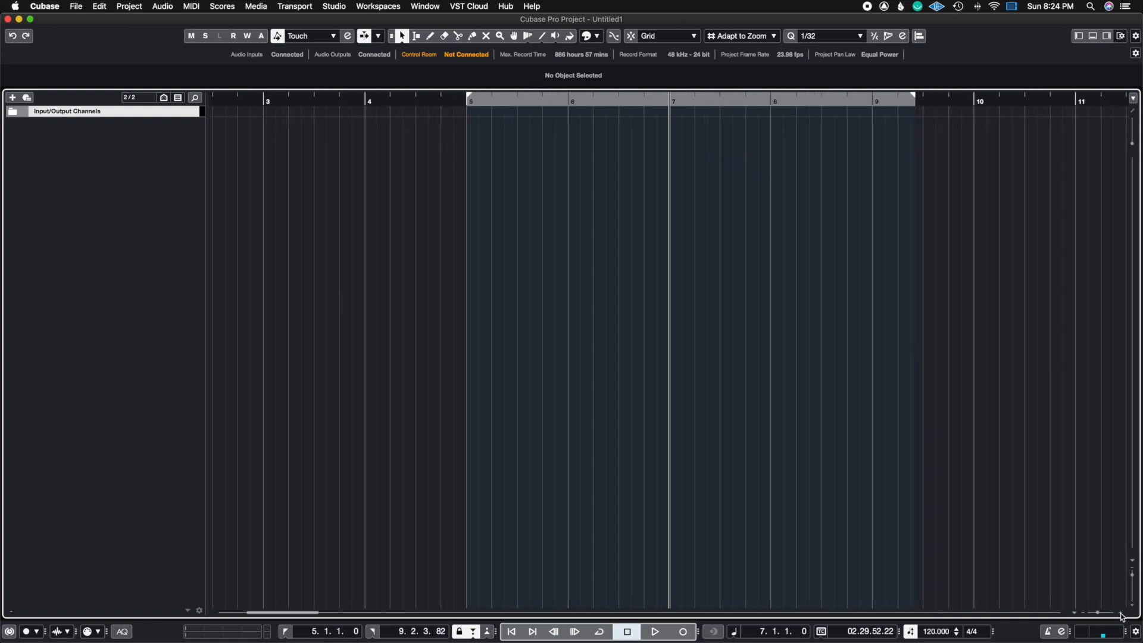
pyautogui.click(1122, 618)
pyautogui.click(1122, 617)
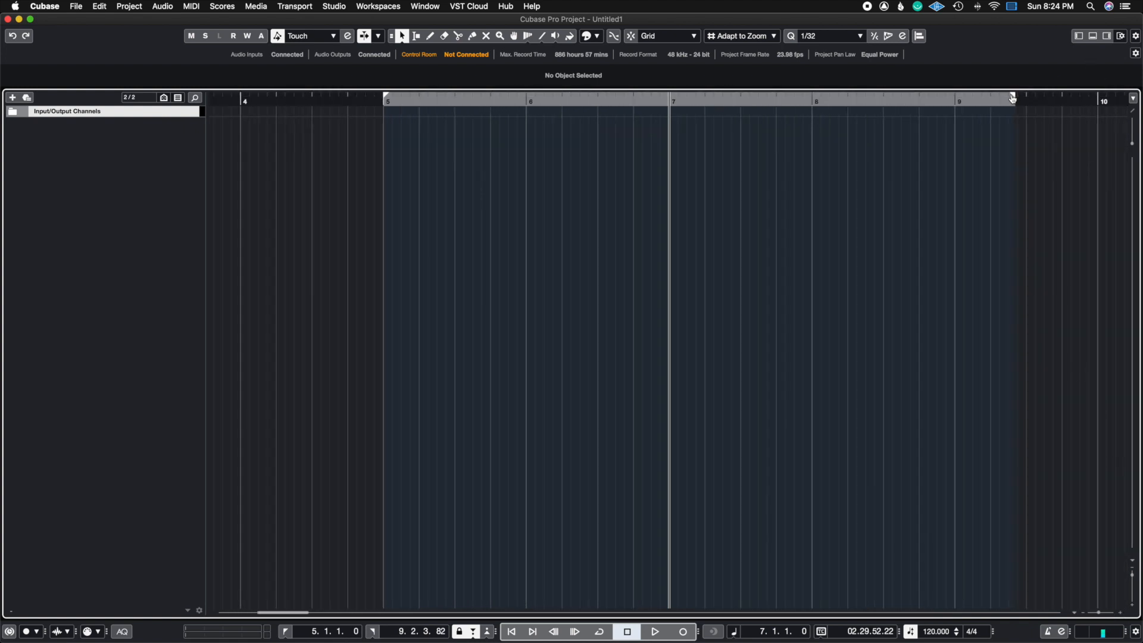
pyautogui.moveTo(1016, 97)
pyautogui.mouseDown()
pyautogui.moveTo(863, 142)
pyautogui.moveTo(816, 143)
pyautogui.moveTo(771, 172)
pyautogui.mouseUp()
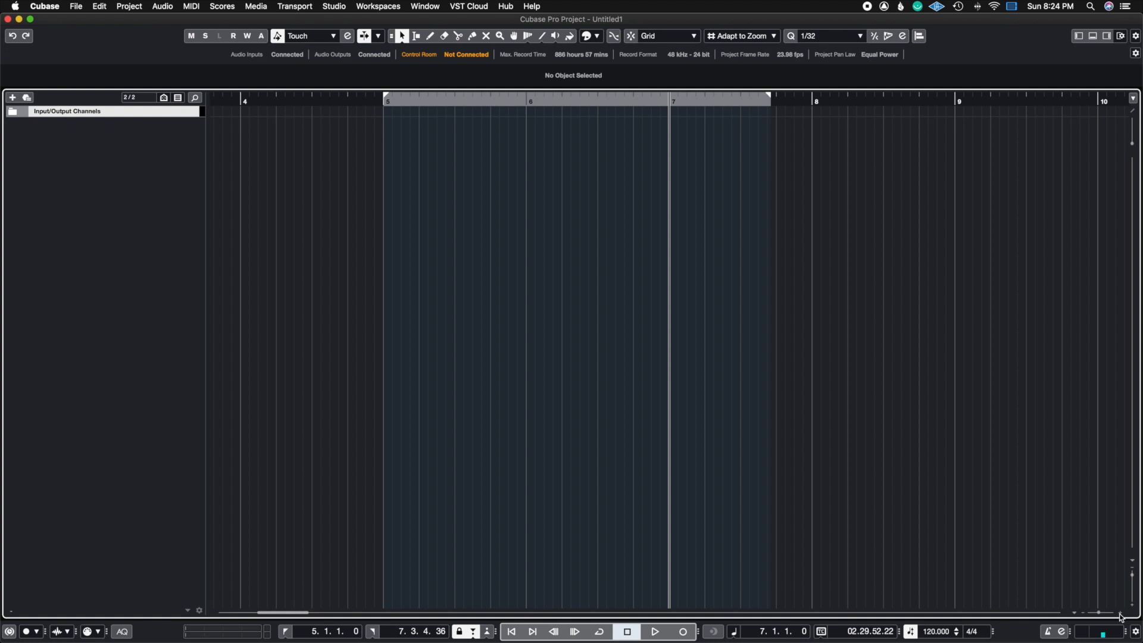
# - Turn Snap back on and set the grid type to Bar
pyautogui.press('g')
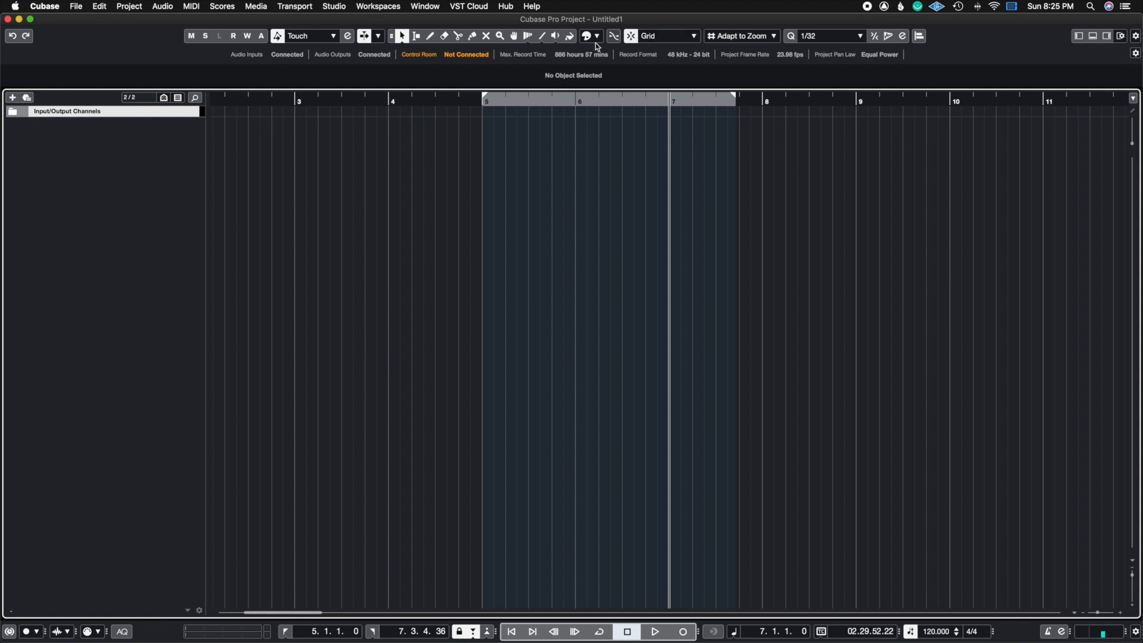
pyautogui.click(752, 39)
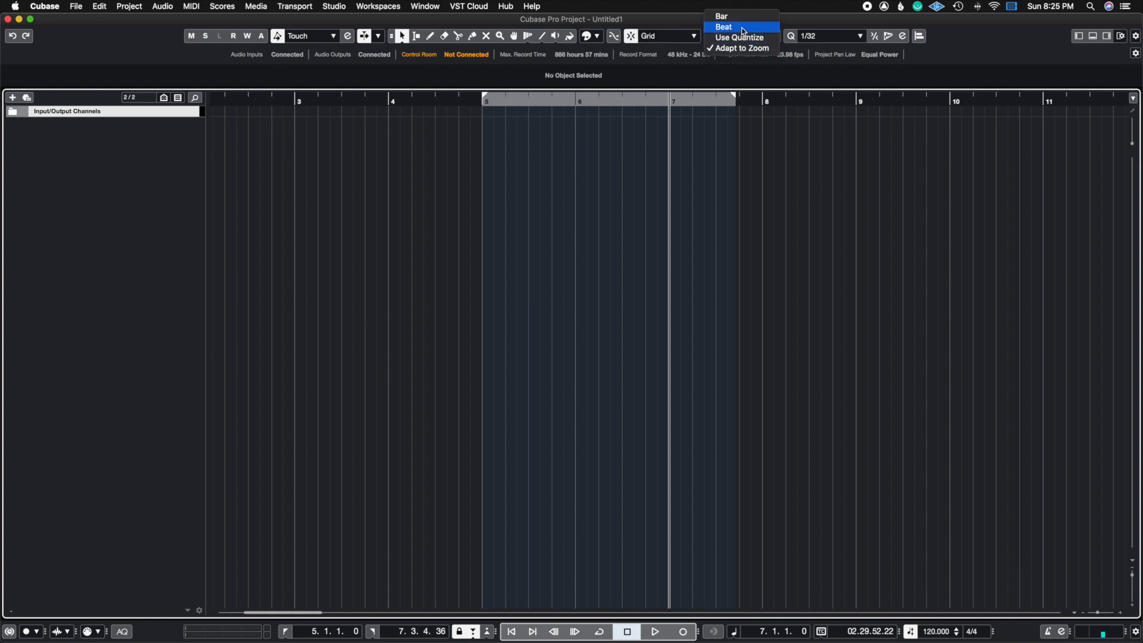
pyautogui.click(724, 27)
pyautogui.click(727, 34)
pyautogui.click(724, 37)
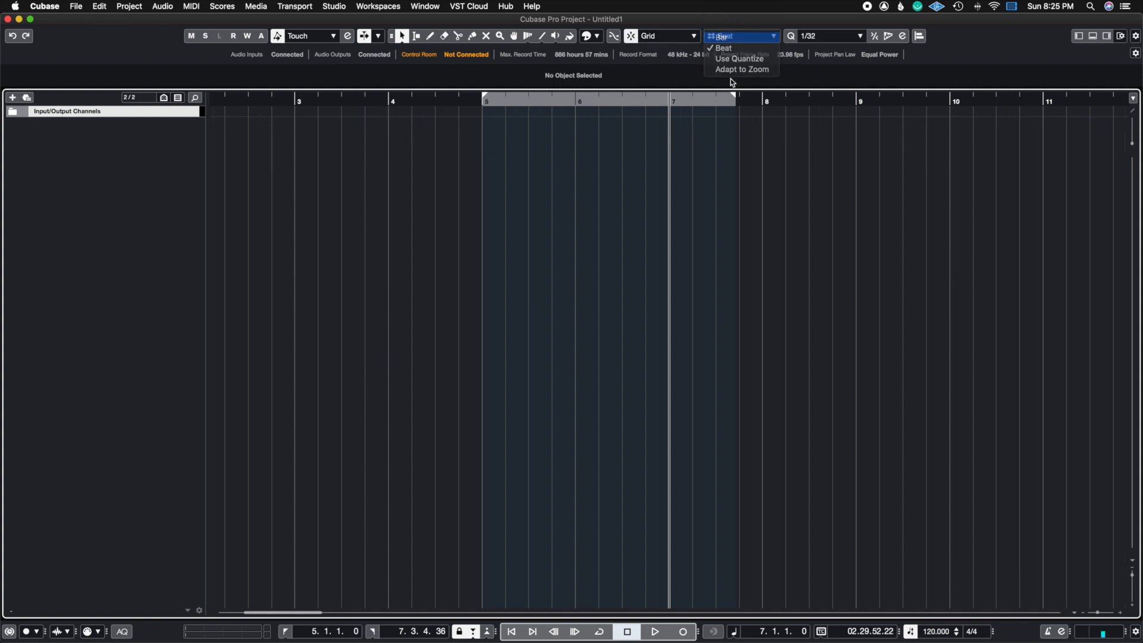
# - Snap the right locator to 6.1.1.0, and place the project cursor on bar 1 and on bar 2
pyautogui.moveTo(734, 96); pyautogui.dragTo(505, 162)
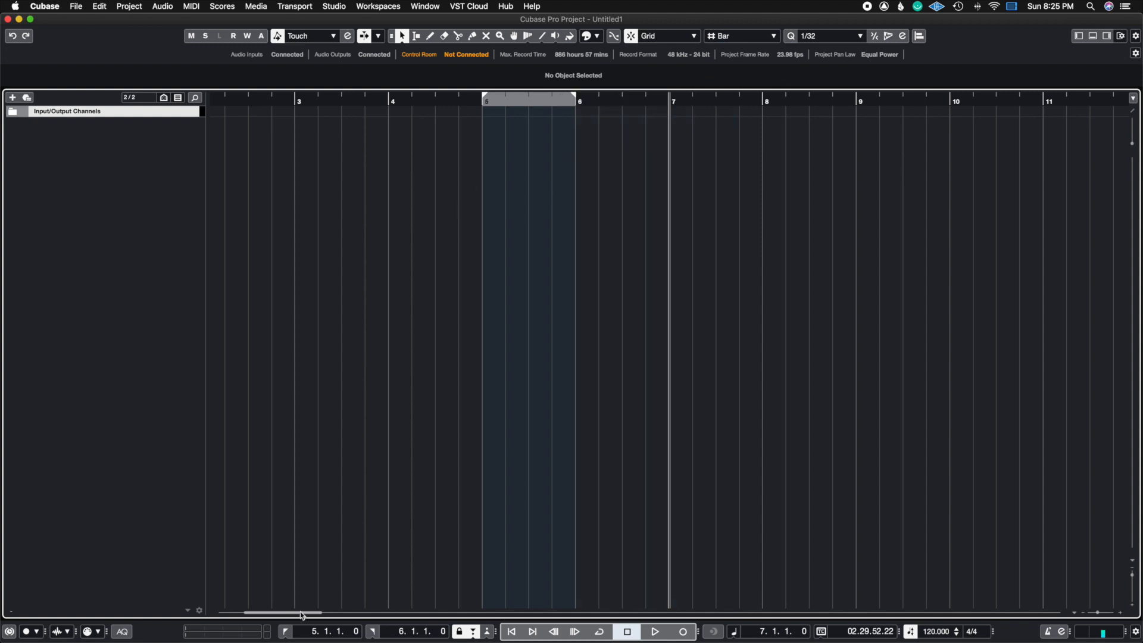
pyautogui.moveTo(300, 612); pyautogui.dragTo(272, 615)
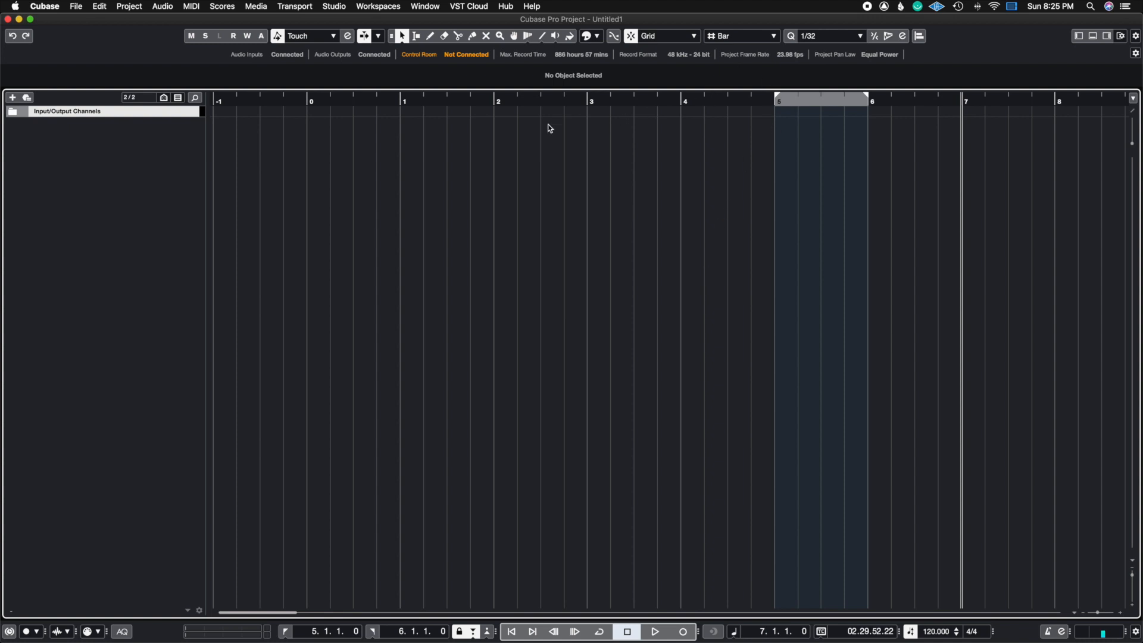
pyautogui.click(402, 103)
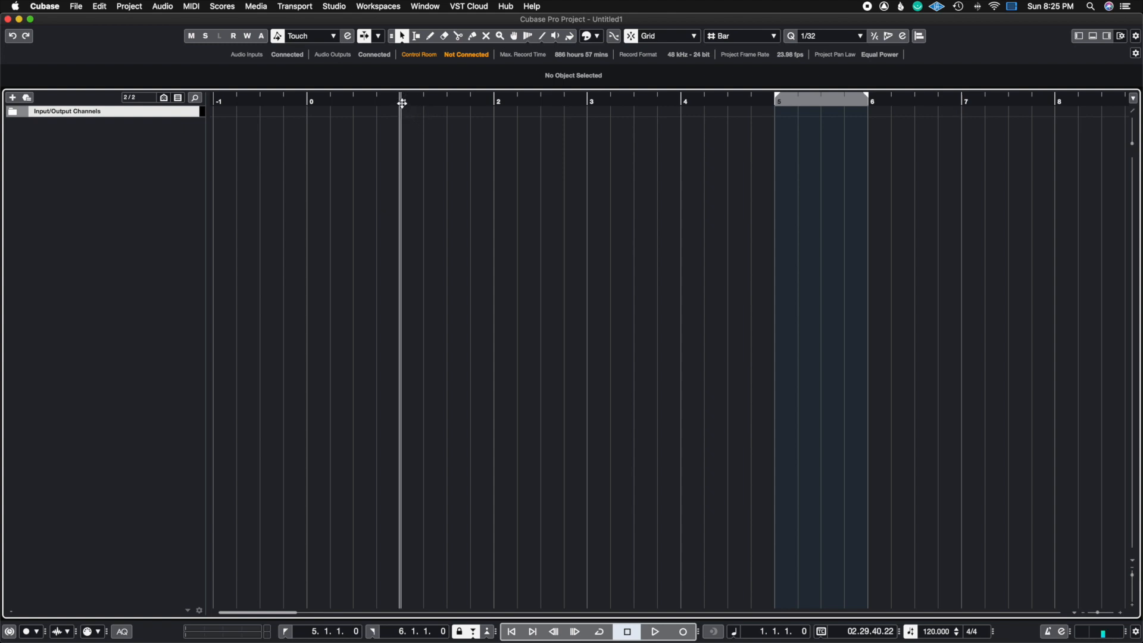
pyautogui.click(497, 101)
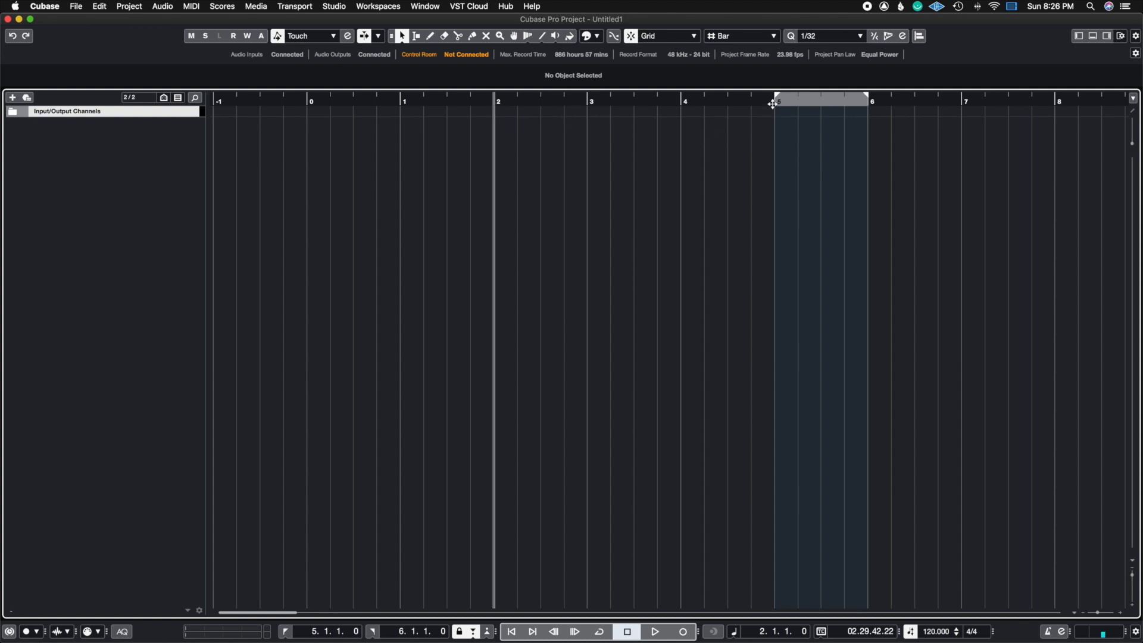
# - Snap the left locator to bar 1 and the right locator to bar 3
pyautogui.moveTo(773, 103); pyautogui.dragTo(430, 94)
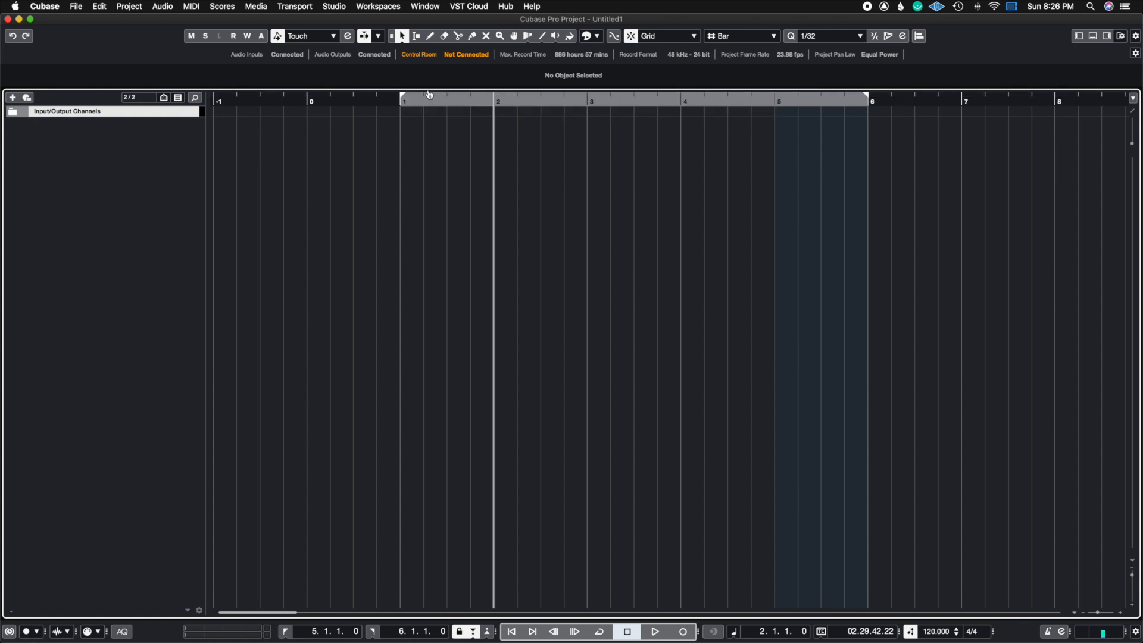
pyautogui.moveTo(867, 96); pyautogui.dragTo(588, 96)
# - Add one marker track to the project
pyautogui.rightClick(165, 128)
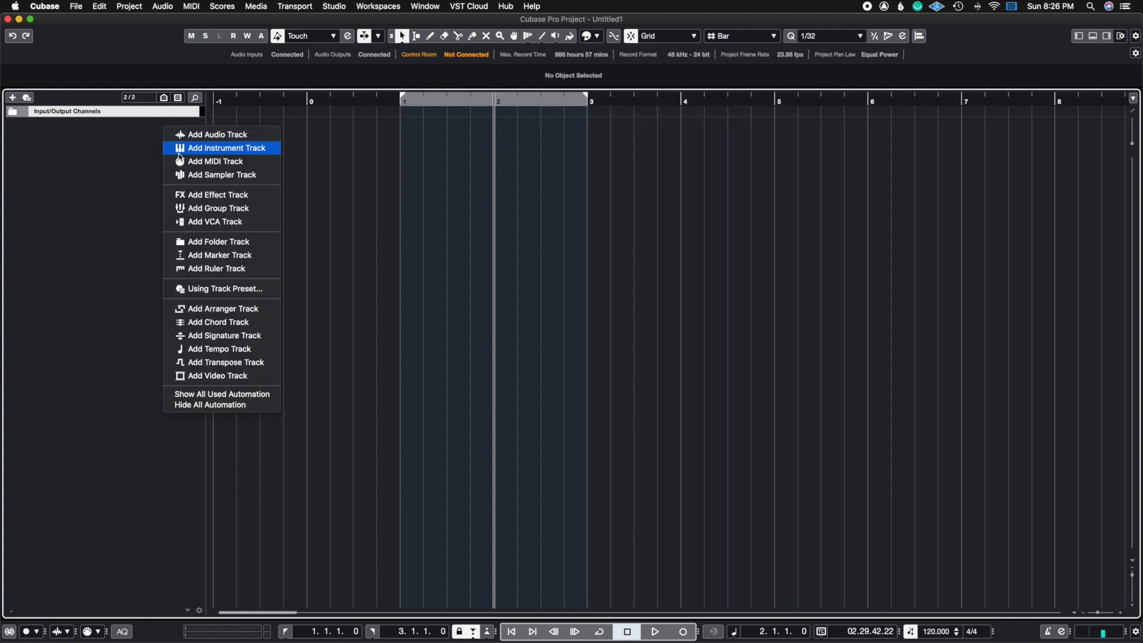
pyautogui.click(215, 254)
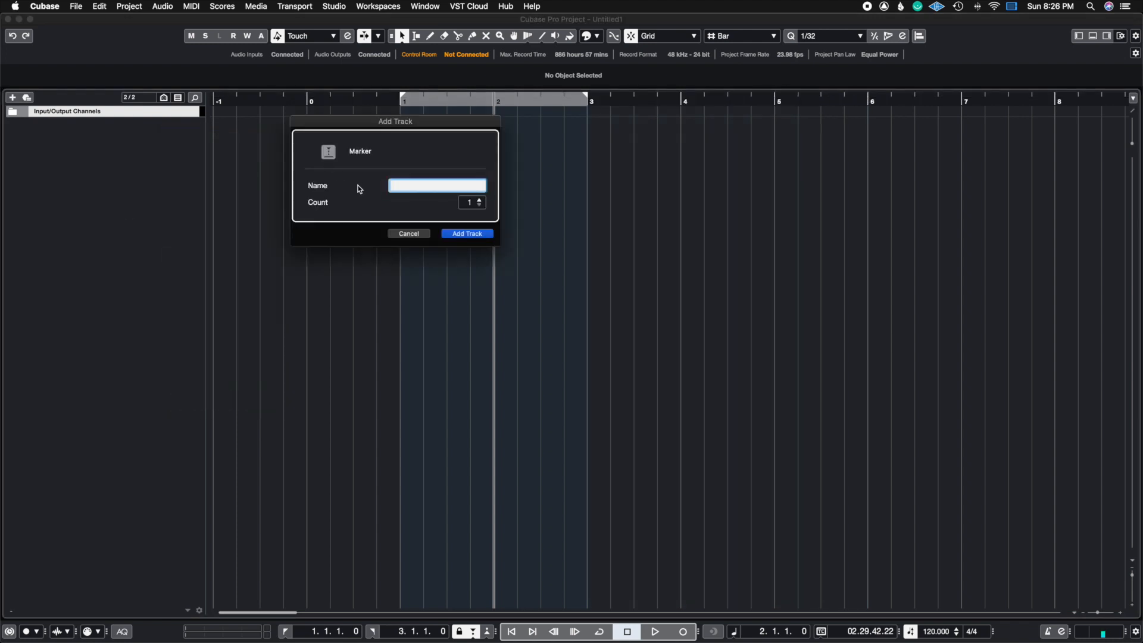
pyautogui.click(483, 234)
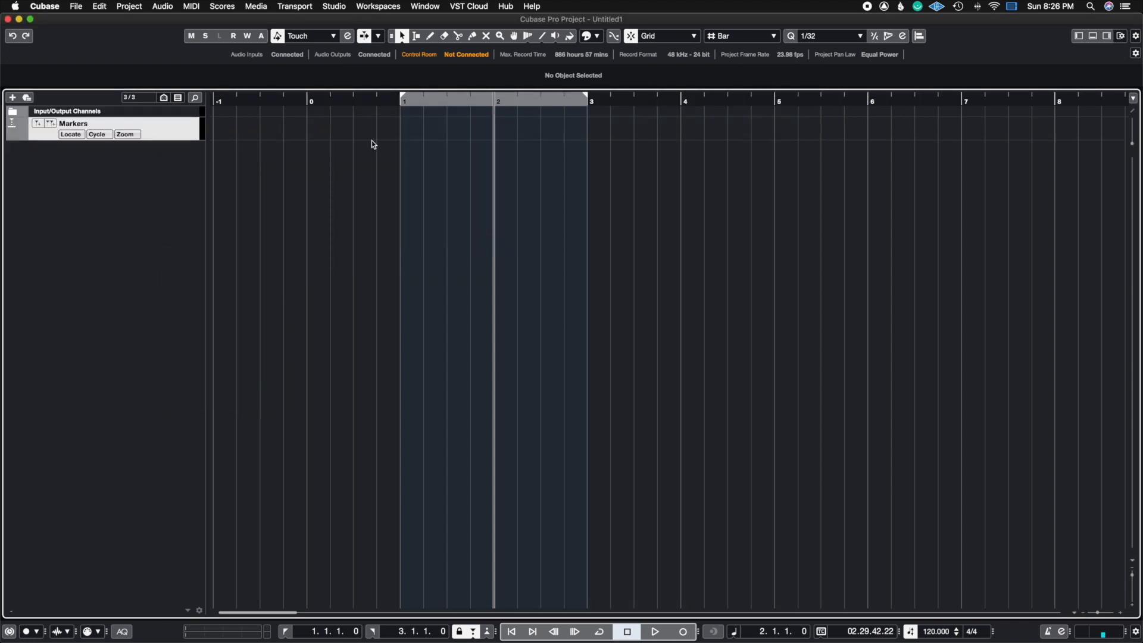
# - Draw a marker at bar 1 on the marker track and set its description to Verse
pyautogui.rightClick(373, 144)
pyautogui.click(407, 147)
pyautogui.click(407, 130)
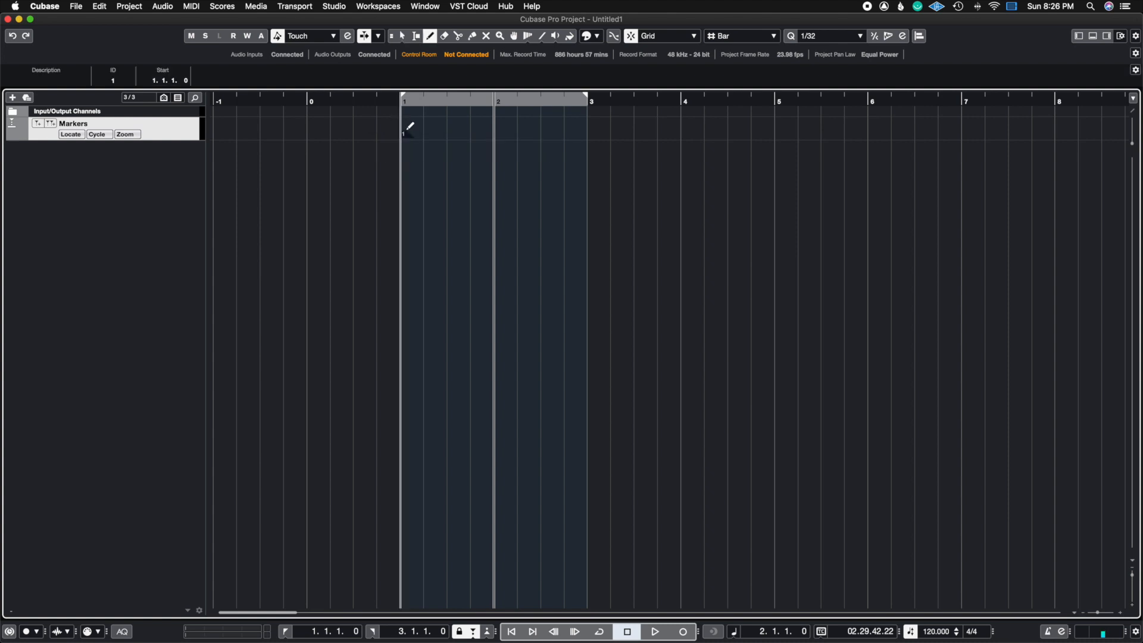
pyautogui.press('1')
pyautogui.click(62, 78)
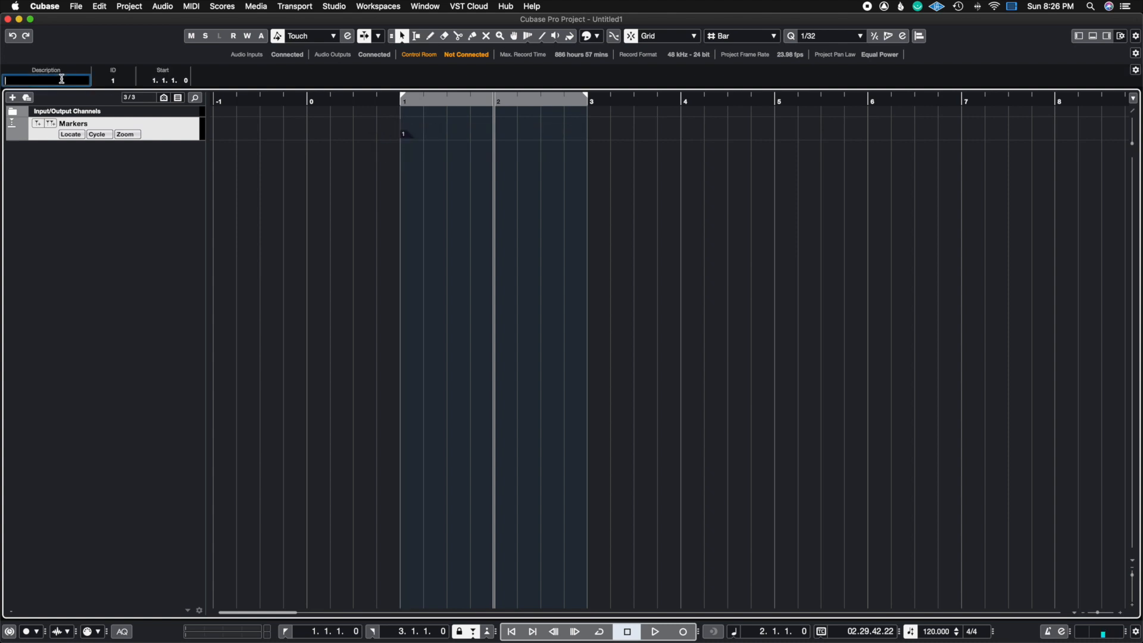
pyautogui.write('Verse')
pyautogui.press('Return')
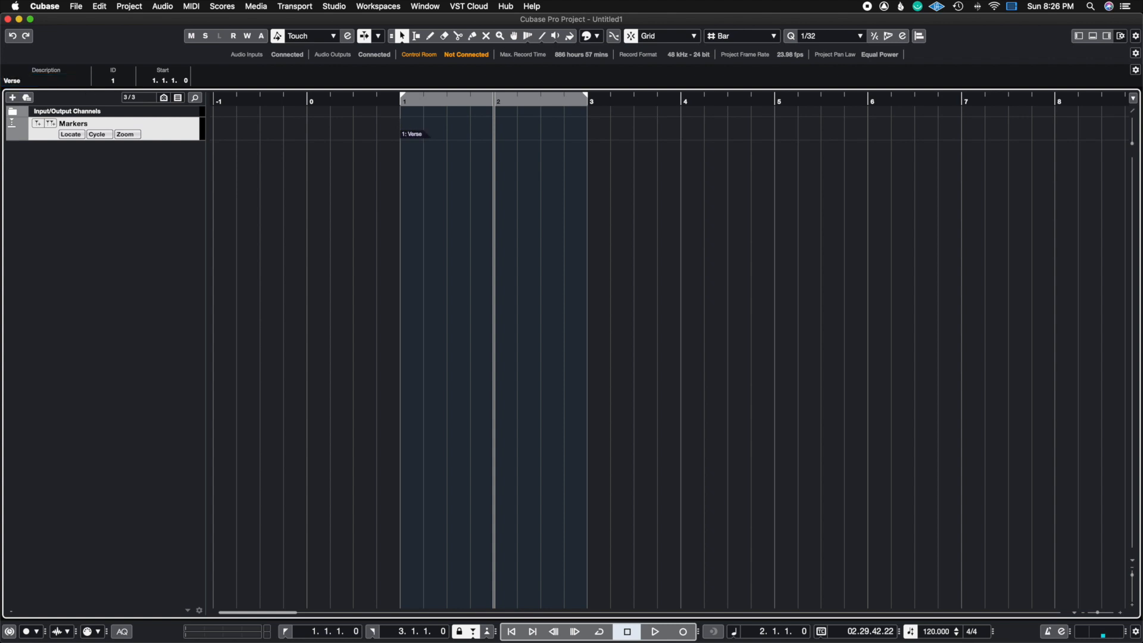
# - Draw a second marker at bar 2 and set its description to Chorus
pyautogui.rightClick(516, 123)
pyautogui.click(547, 143)
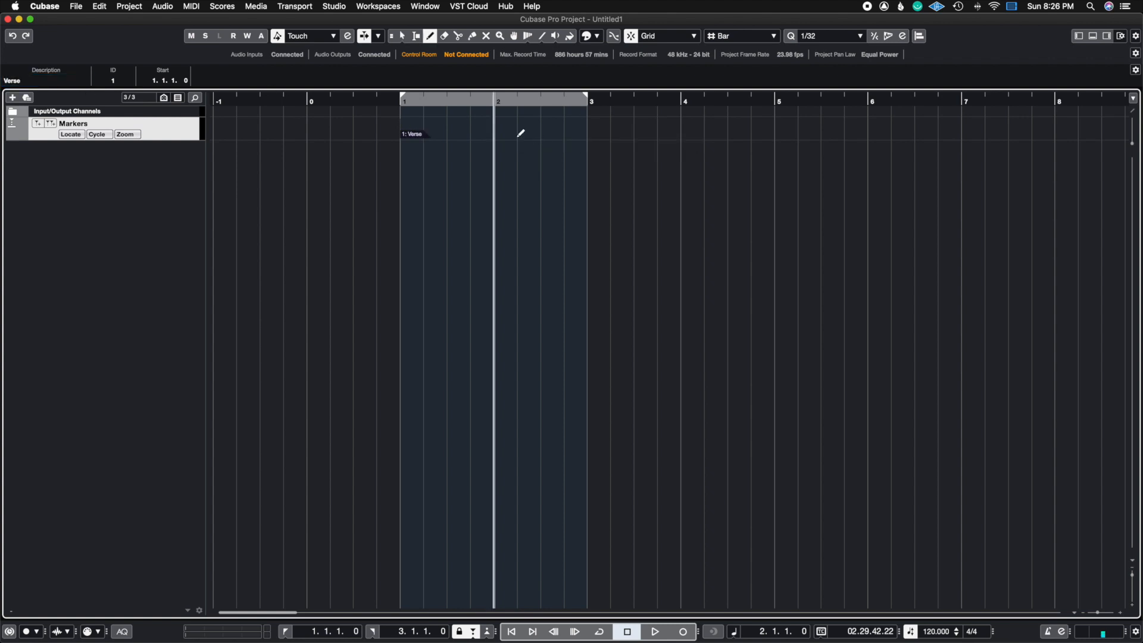
pyautogui.click(504, 137)
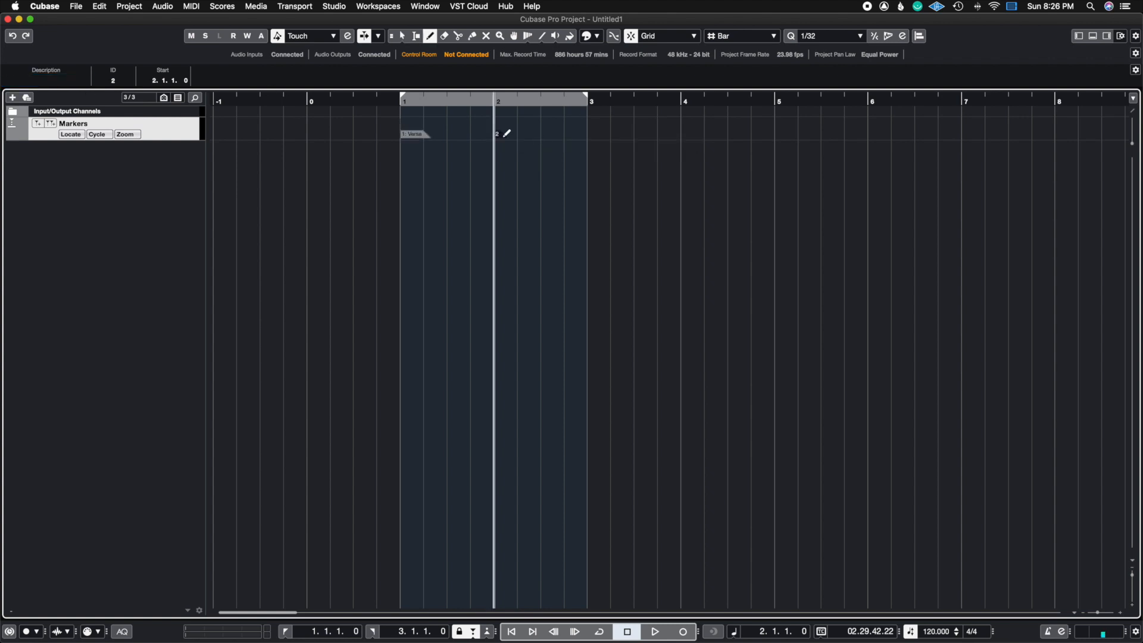
pyautogui.click(65, 81)
pyautogui.write('Chorus')
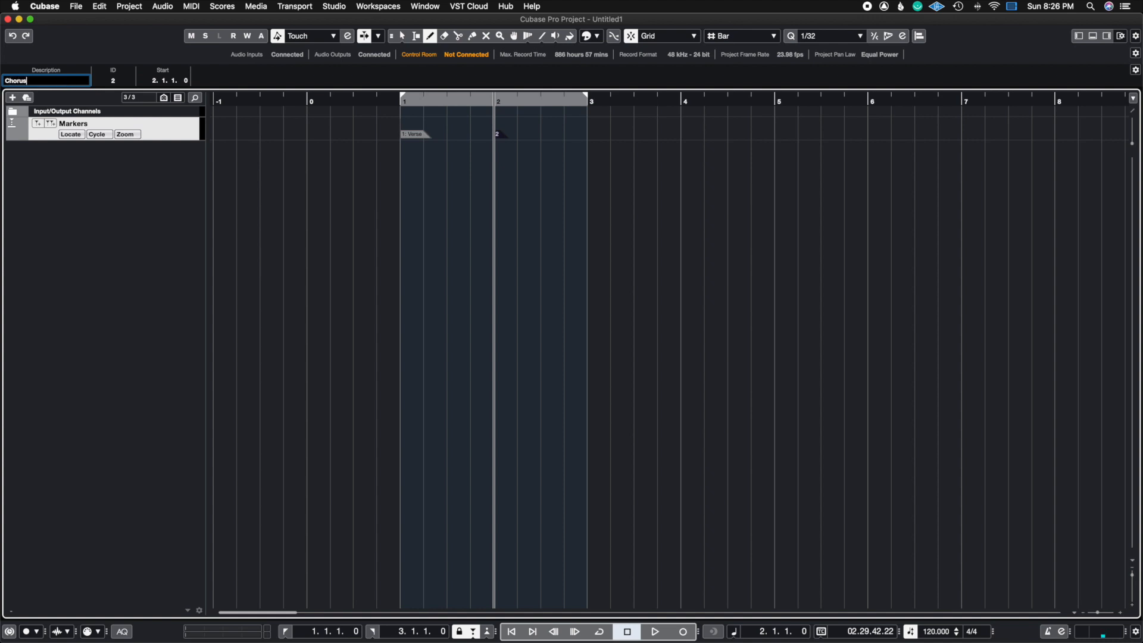
pyautogui.press('Return')
# - Draw a third marker at bar 3, set its description to Bridge, and deselect it
pyautogui.click(592, 135)
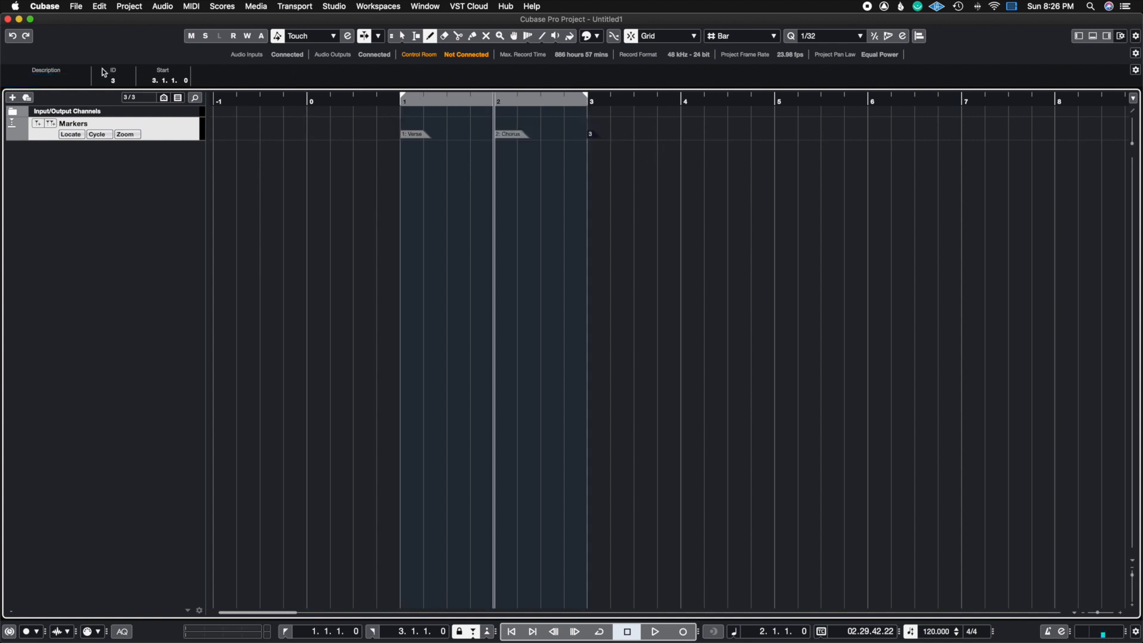
pyautogui.click(71, 80)
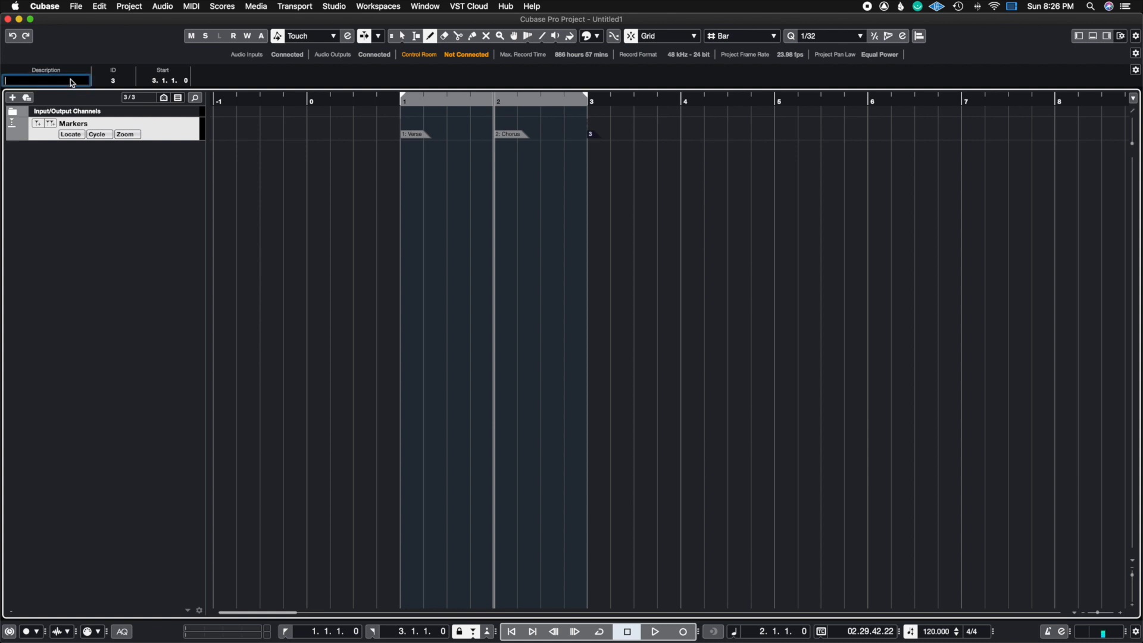
pyautogui.write('Bridge')
pyautogui.press('Return')
pyautogui.press('1')
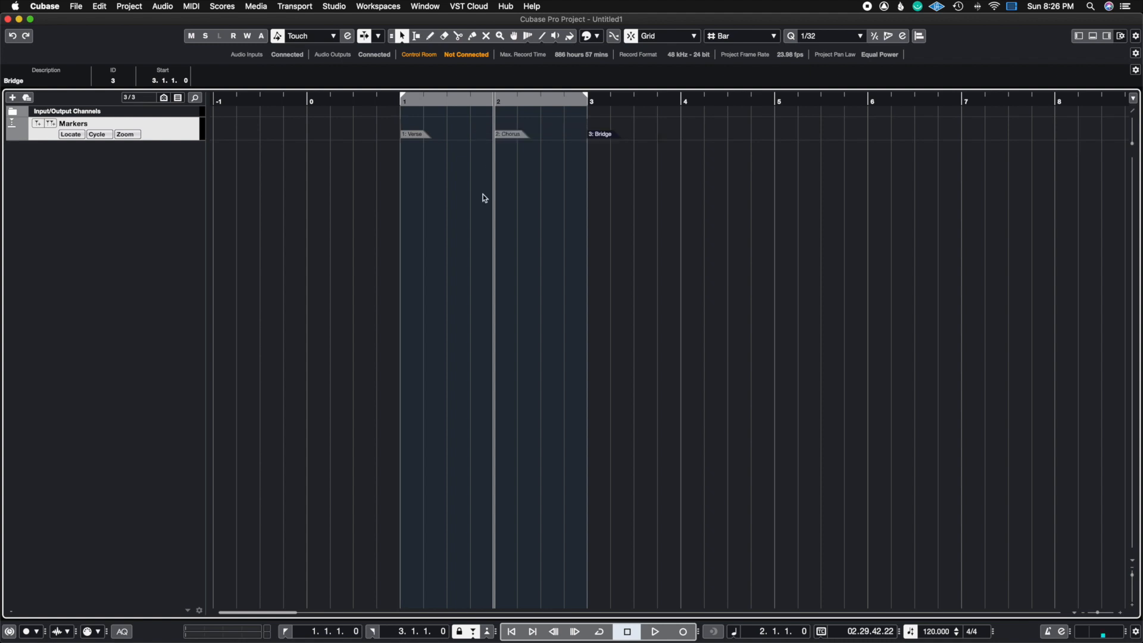
pyautogui.click(485, 210)
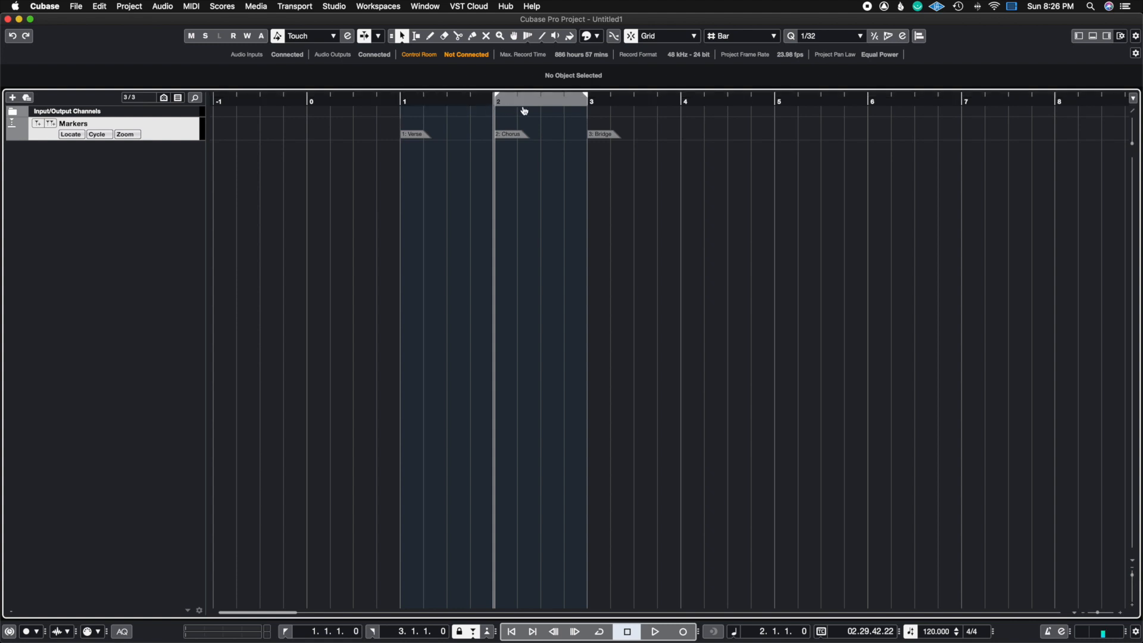
# - Set the locators in reverse order, with the left locator at bar 3 and the right locator at bar 2
pyautogui.keyDown('super'); pyautogui.click(646, 114); pyautogui.keyUp('super')
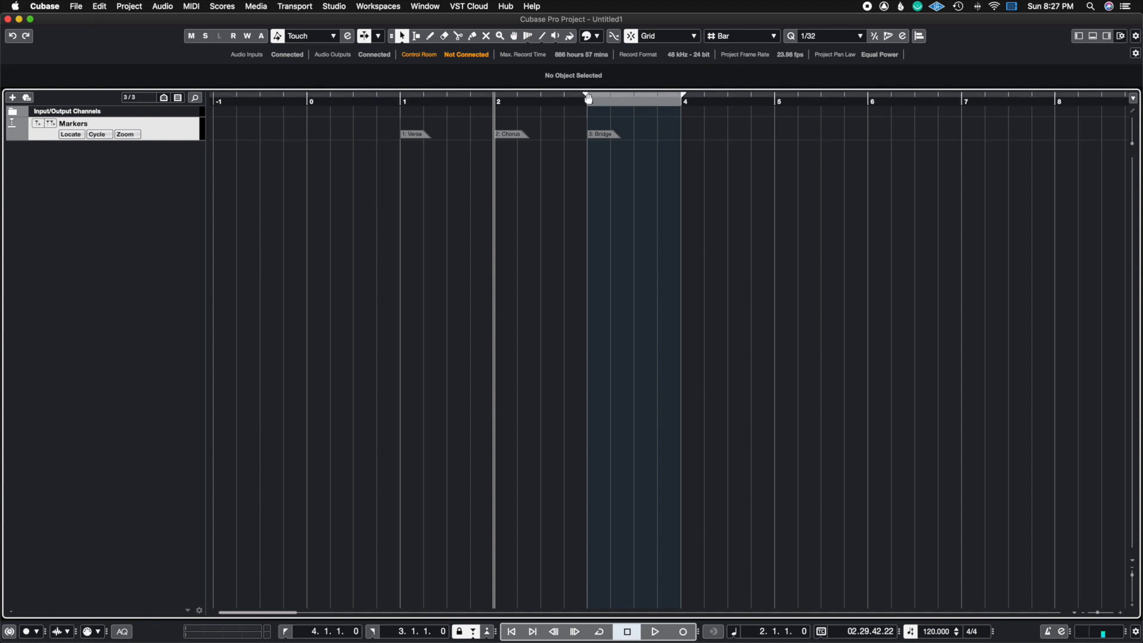
pyautogui.moveTo(575, 96); pyautogui.dragTo(515, 101)
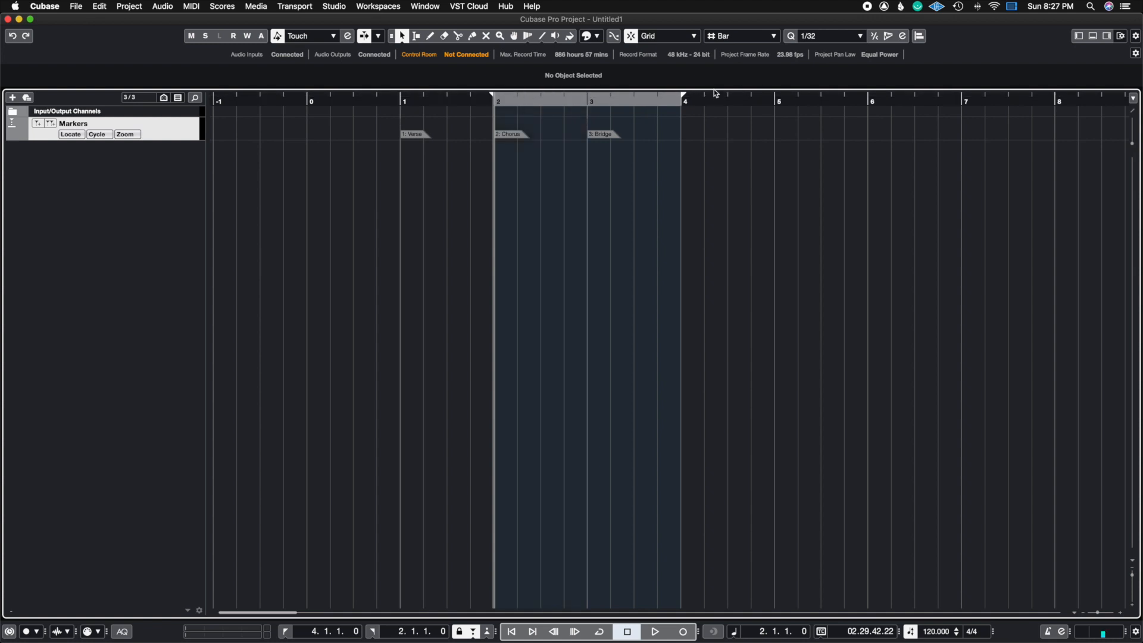
pyautogui.moveTo(684, 97); pyautogui.dragTo(589, 99)
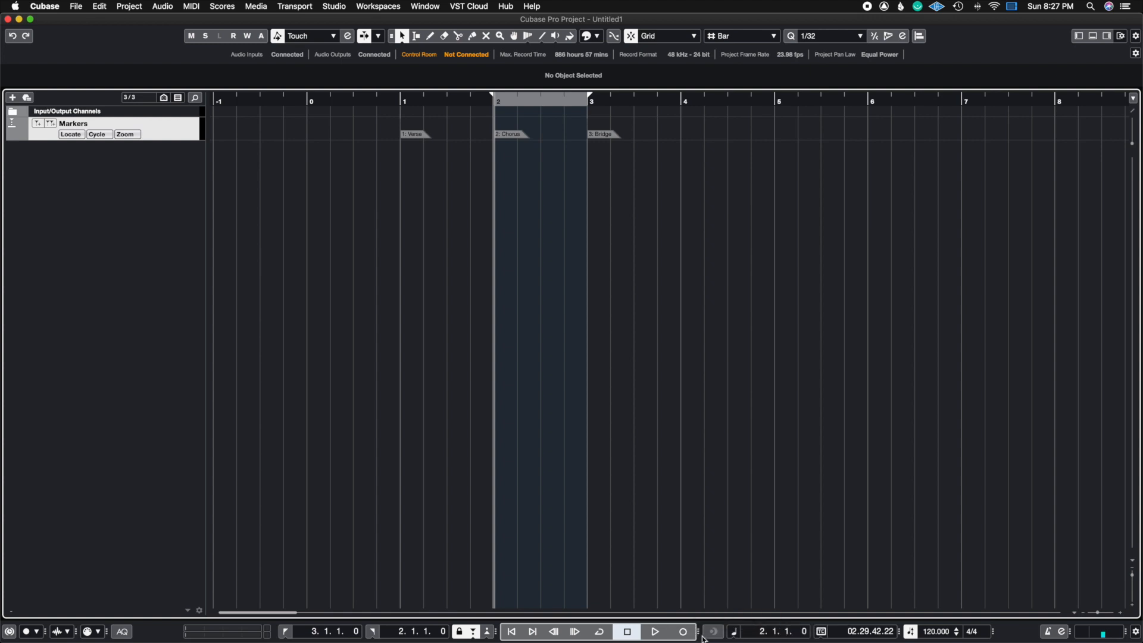
# - Activate Cycle, move the left locator to bar 1, and return it to bar 3
pyautogui.moveTo(699, 632); pyautogui.dragTo(729, 631)
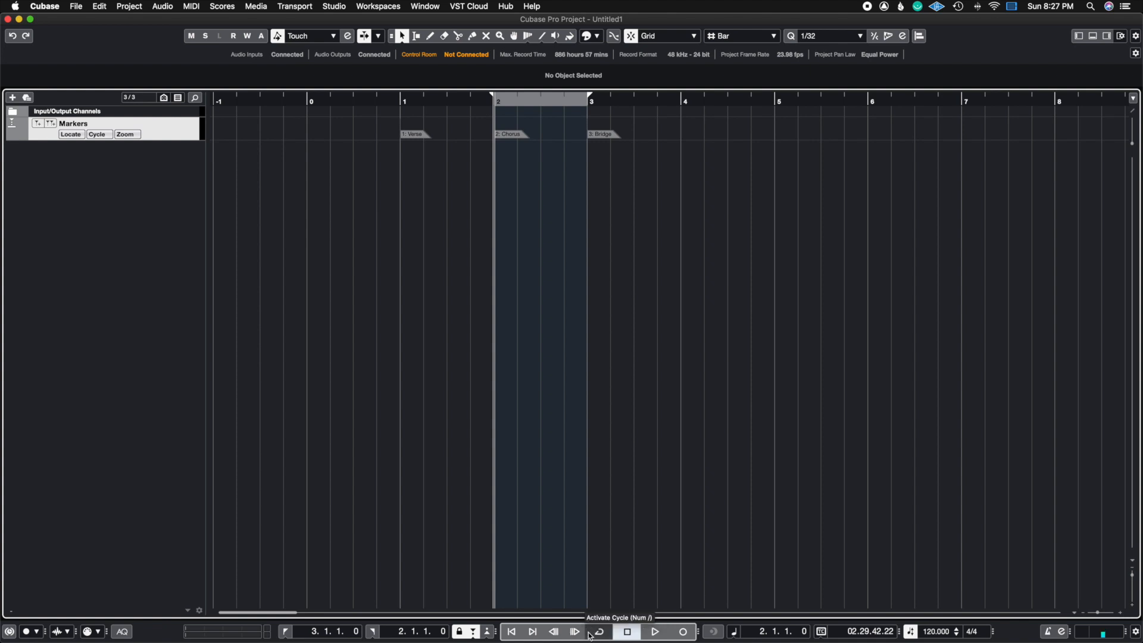
pyautogui.click(600, 632)
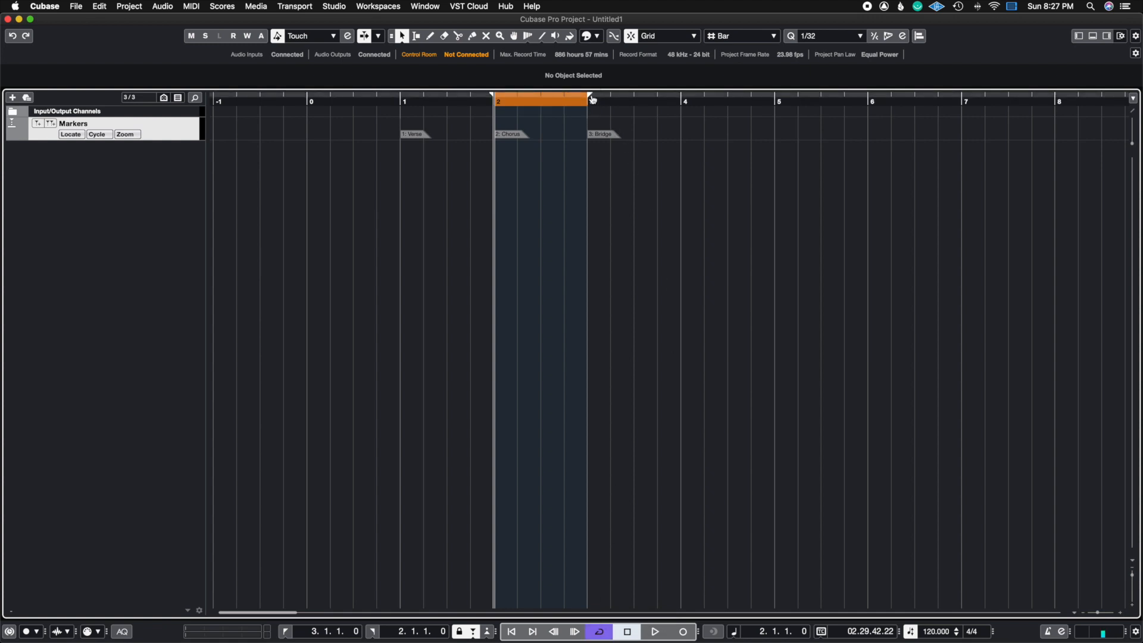
pyautogui.moveTo(593, 99); pyautogui.dragTo(410, 98)
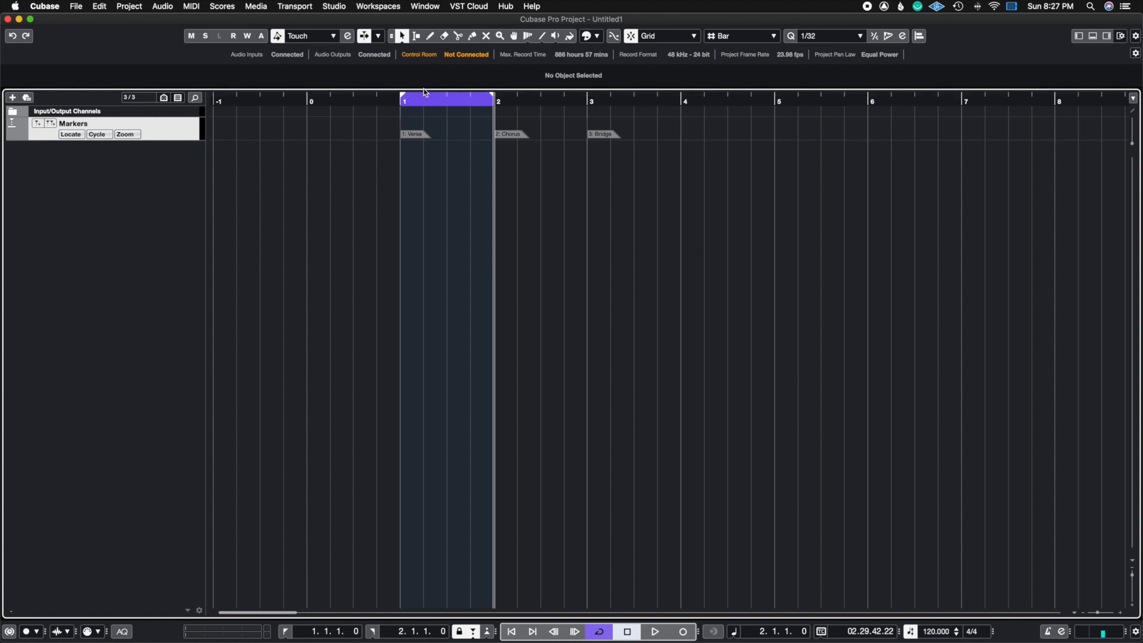
pyautogui.moveTo(403, 98); pyautogui.dragTo(564, 109)
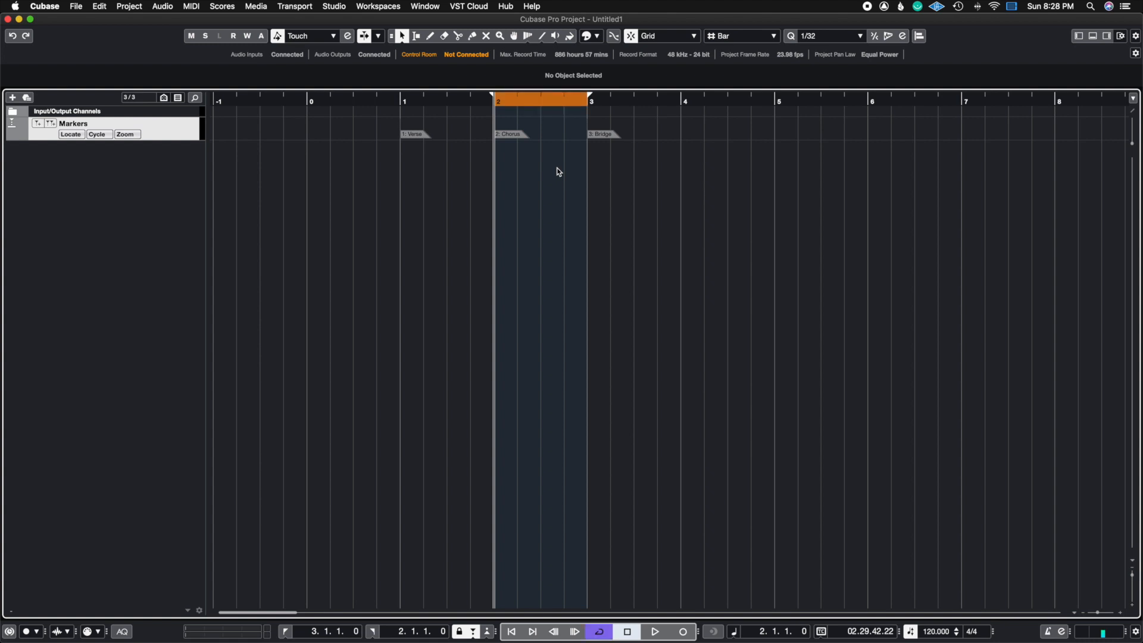
# - Toggle Cycle off and on repeatedly, leaving it active
pyautogui.press('/')
pyautogui.press('/')
pyautogui.press('/')
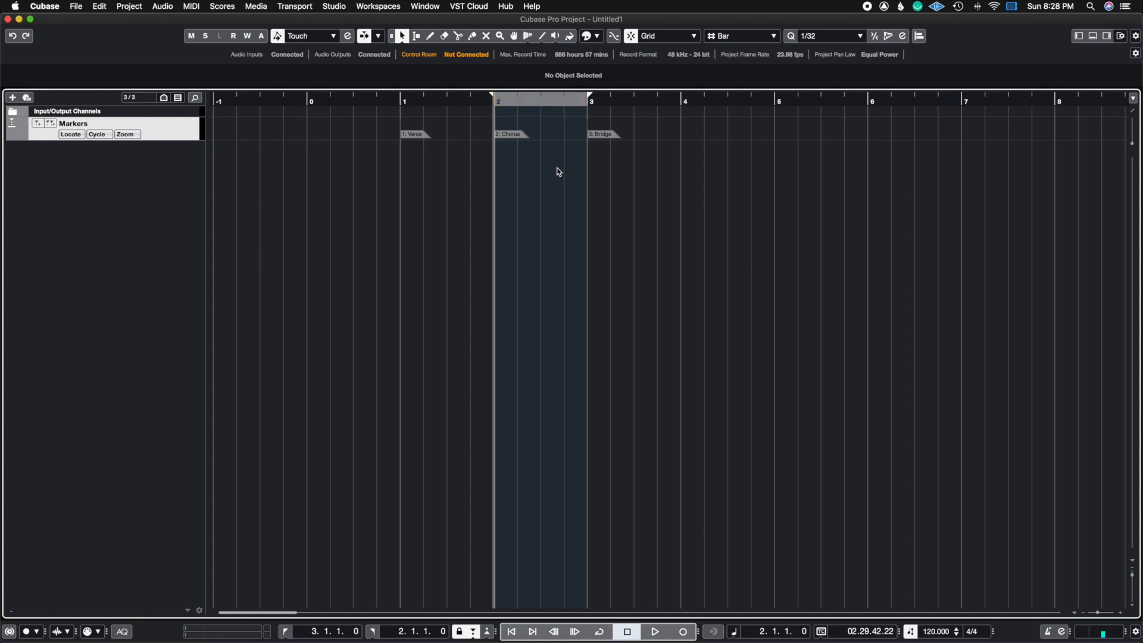
pyautogui.press('/')
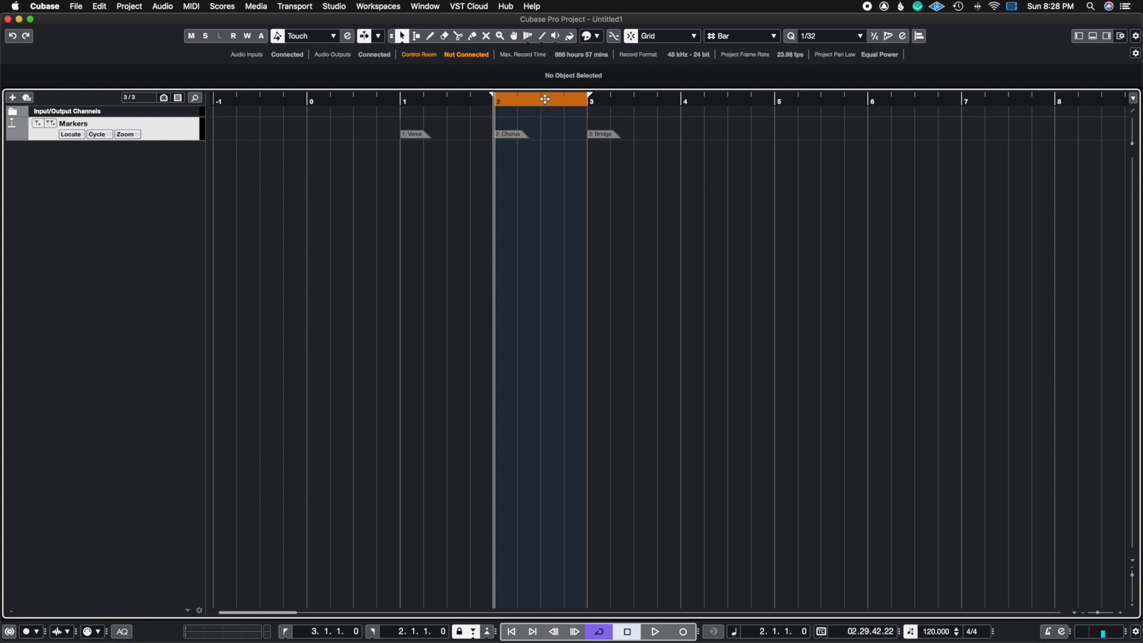
# - Play the project from bar 1 through the reversed locator range and stop after bar 3
pyautogui.click(401, 102)
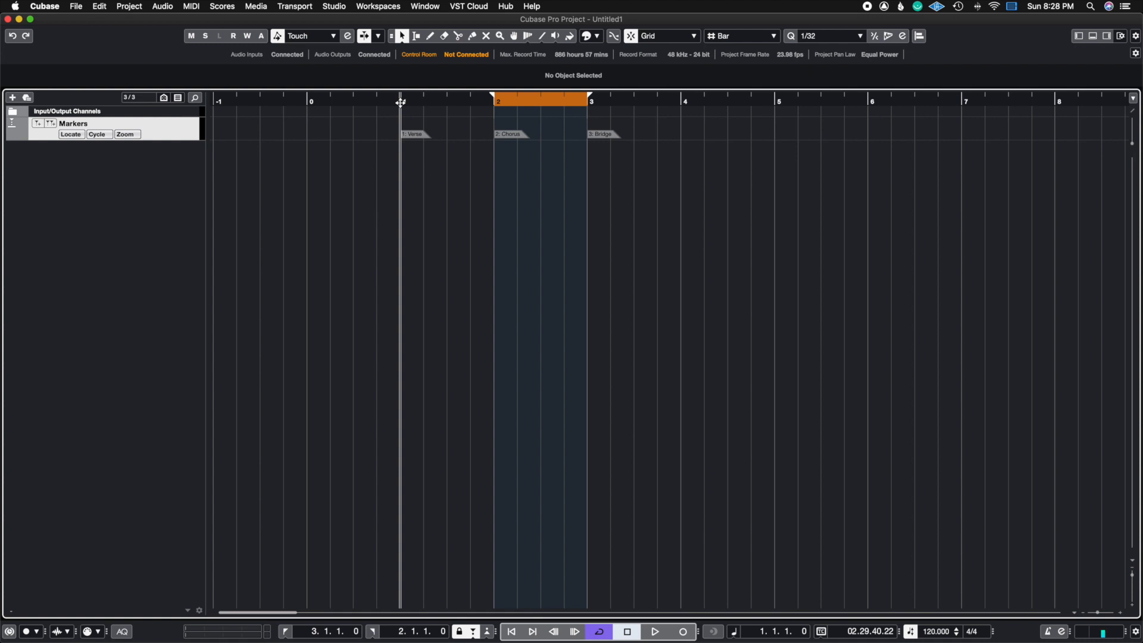
pyautogui.press('space')
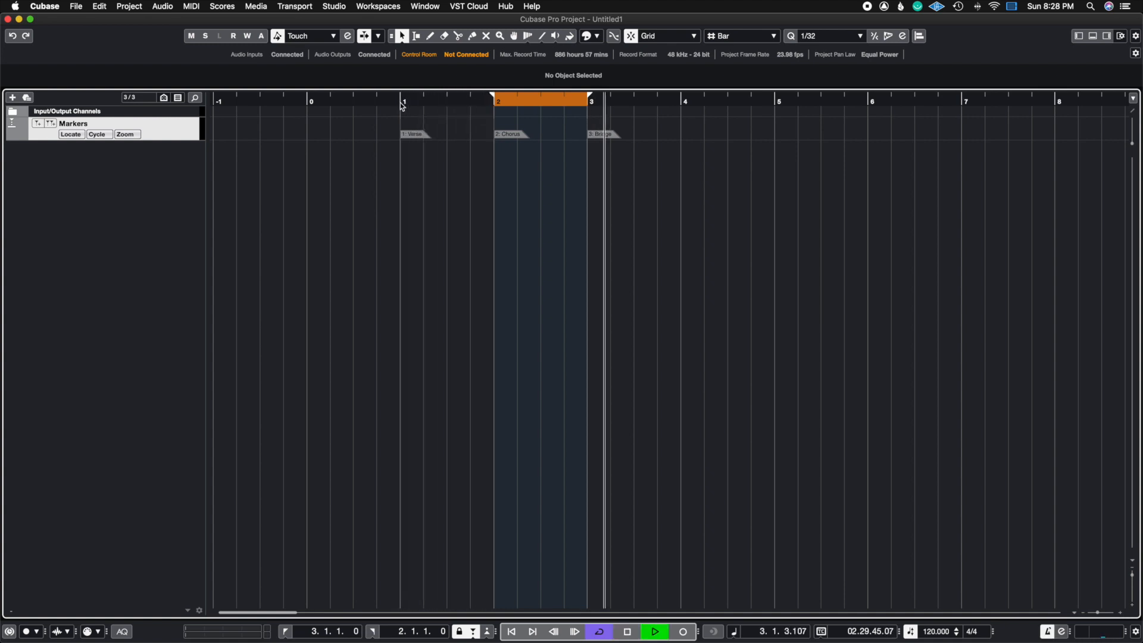
pyautogui.press('space')
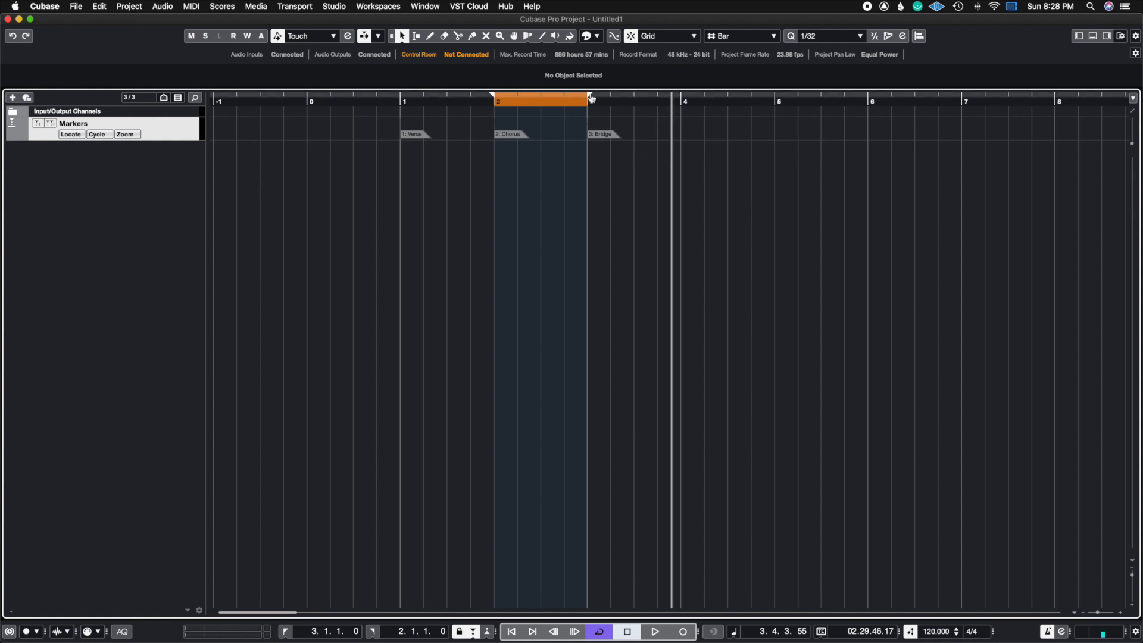
# - Set the locators in forward order from bar 1 to bar 2 and run a short recording pass from bar 1
pyautogui.moveTo(540, 99); pyautogui.dragTo(439, 101)
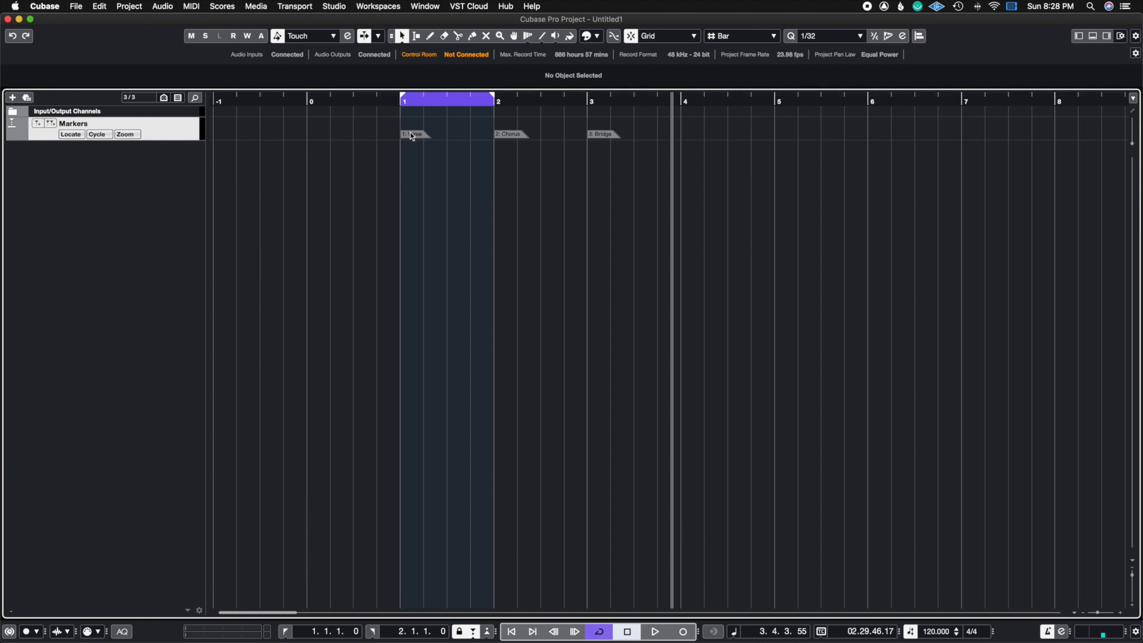
pyautogui.click(400, 103)
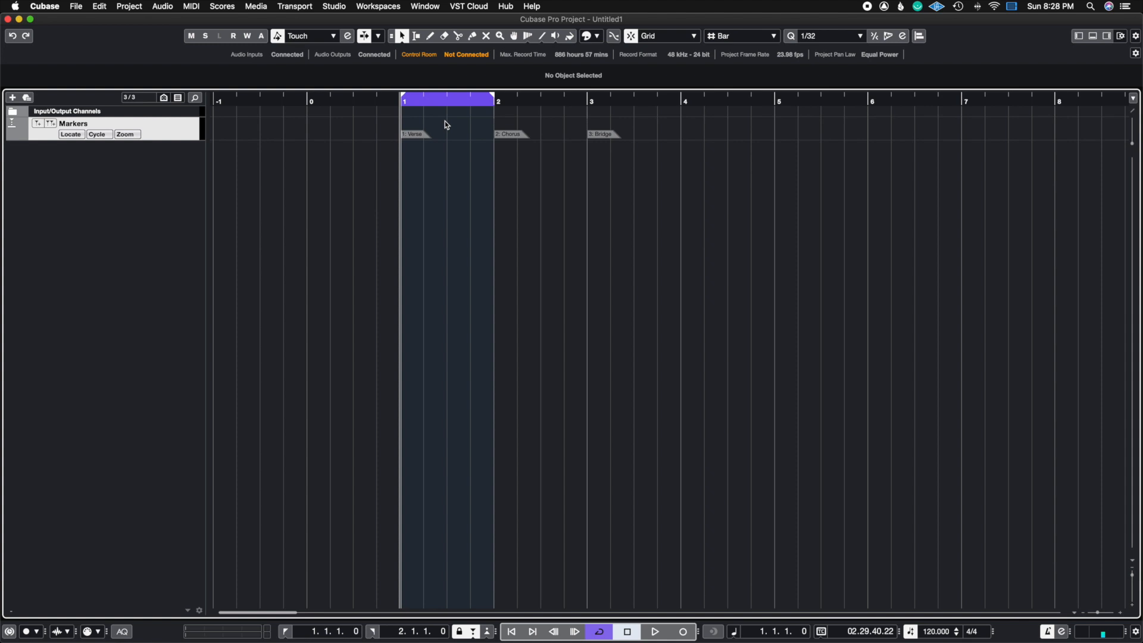
pyautogui.press('KP_Multiply')
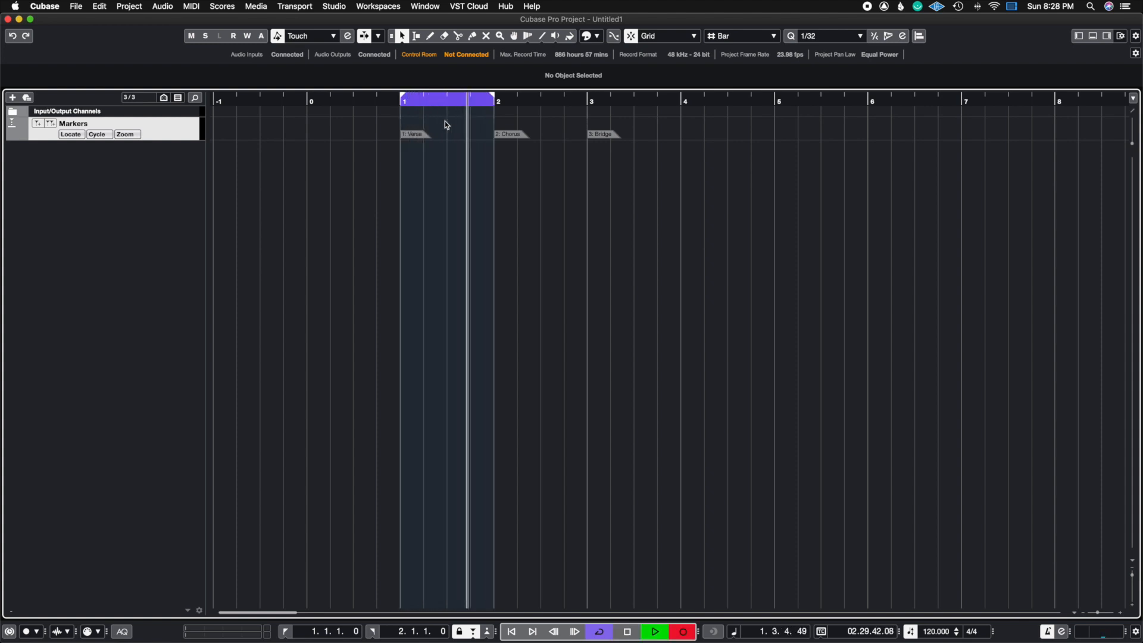
pyautogui.press('space')
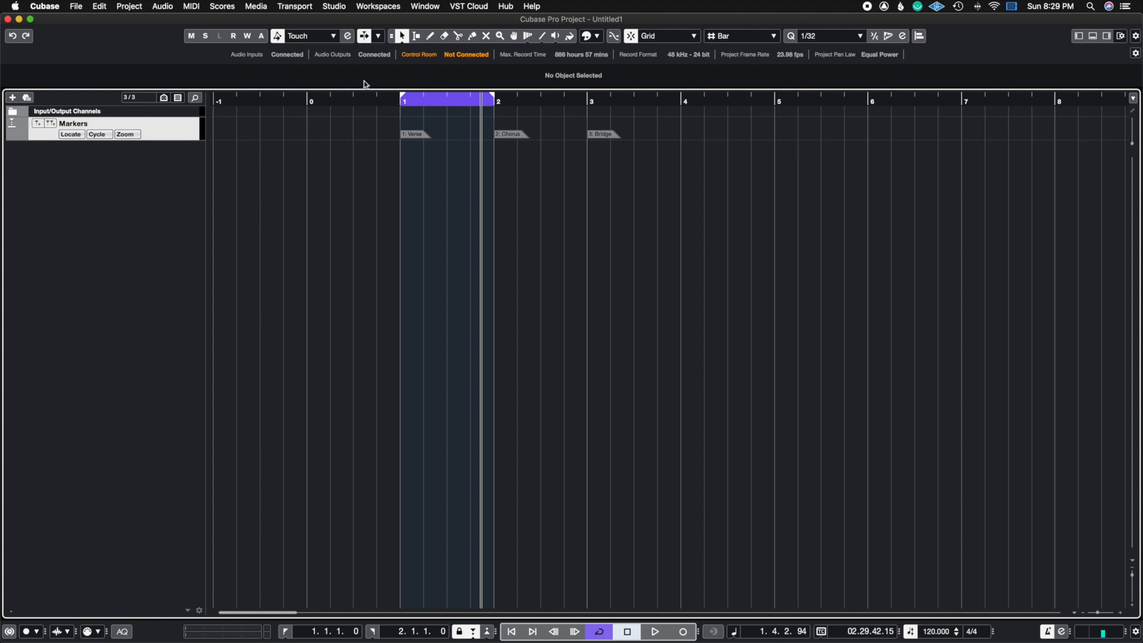
# - Collapse both locators to bar -1 and extend the right locator to bar 2
pyautogui.click(462, 105)
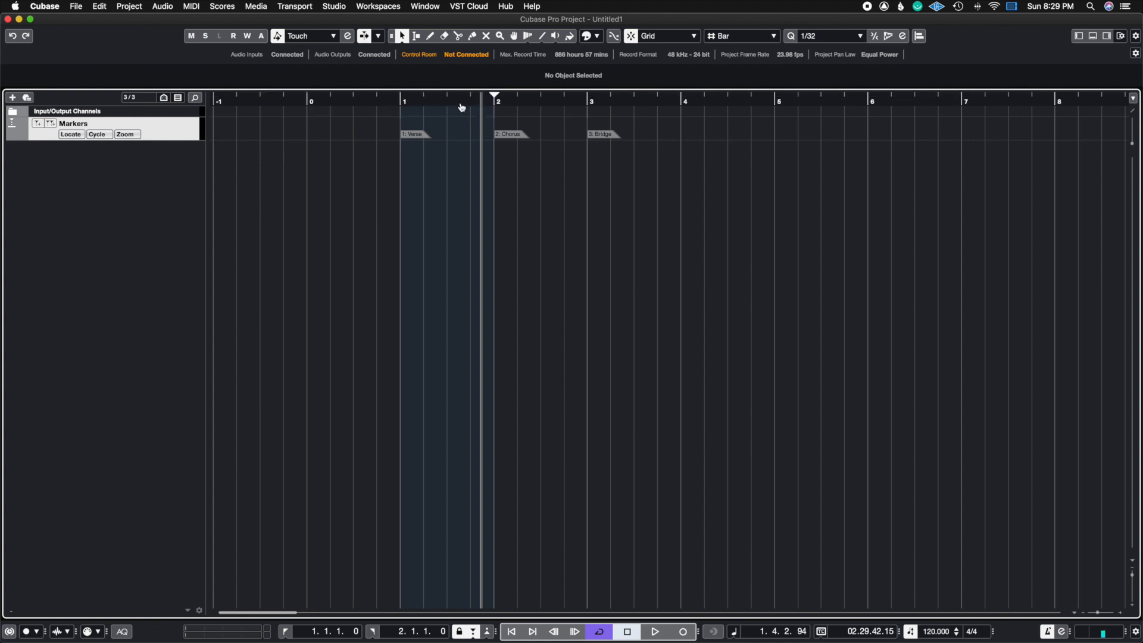
pyautogui.moveTo(462, 107); pyautogui.dragTo(317, 103)
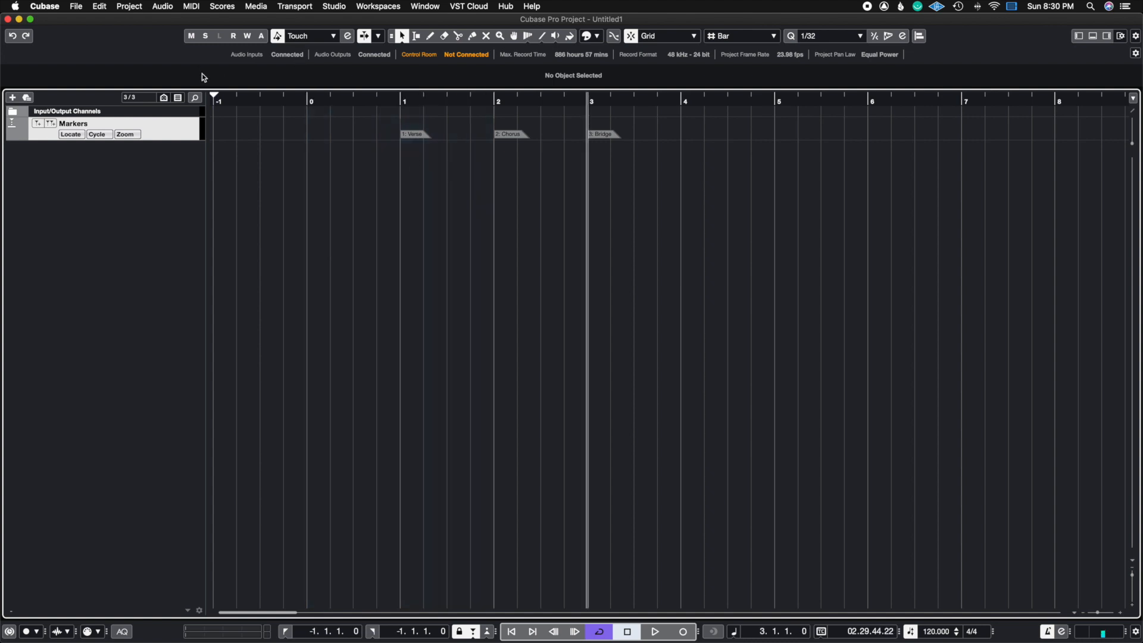
pyautogui.moveTo(216, 93); pyautogui.dragTo(494, 130)
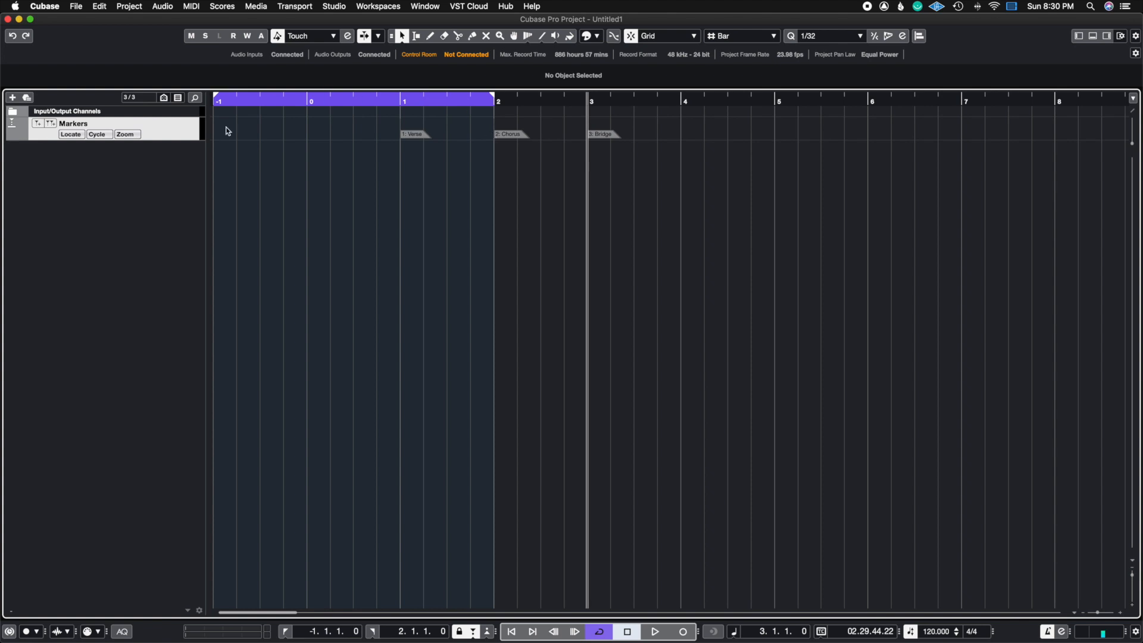
# - Add one Kontakt instrument track routed to Stereo Out
pyautogui.rightClick(123, 165)
pyautogui.click(145, 186)
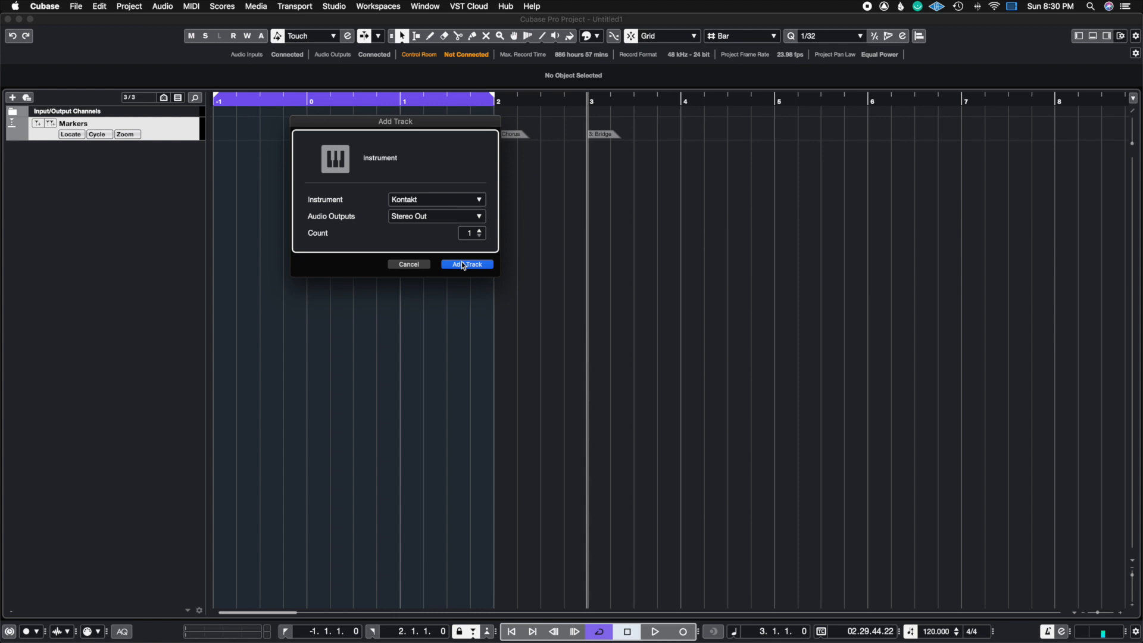
pyautogui.click(462, 262)
# - Enlarge the Kontakt track and draw a MIDI part on it from bar 0 to bar 4
pyautogui.rightClick(403, 221)
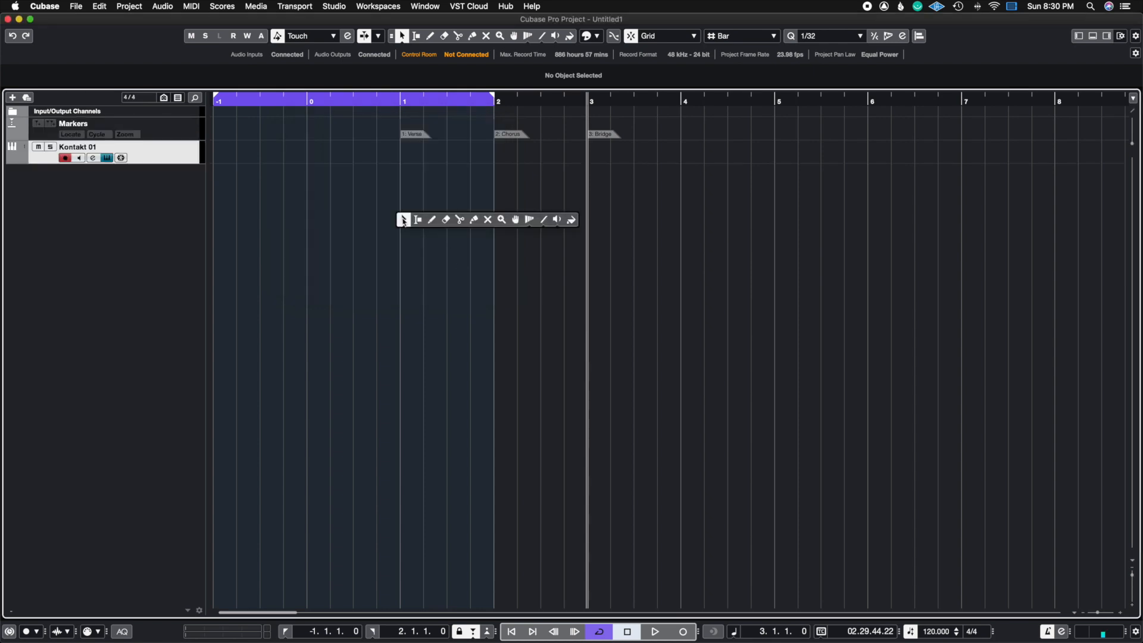
pyautogui.click(433, 219)
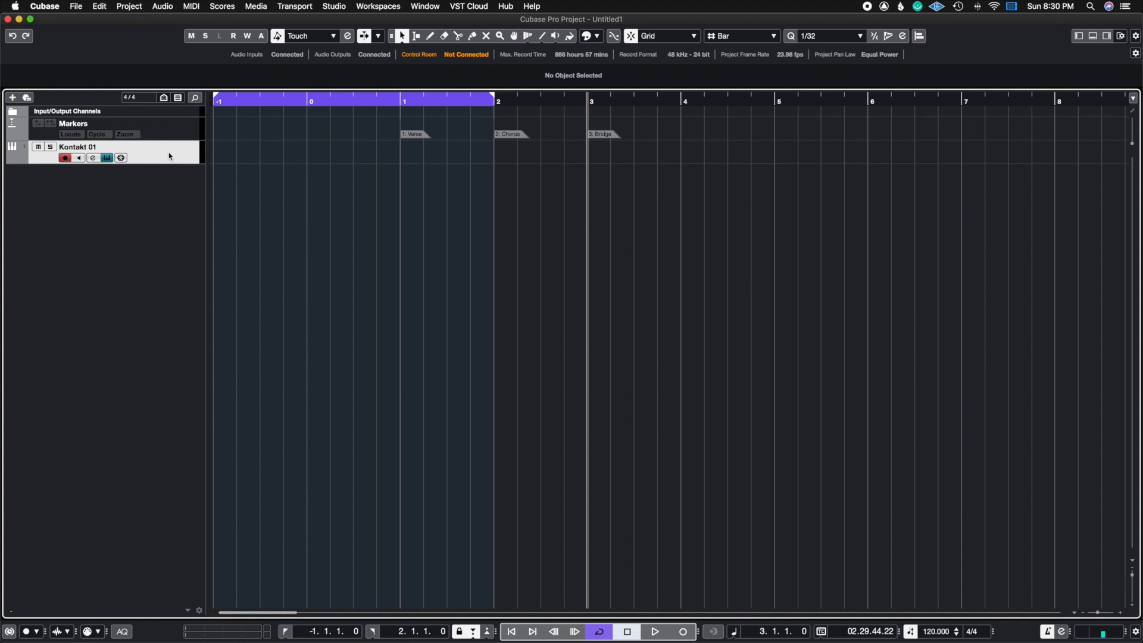
pyautogui.press('z')
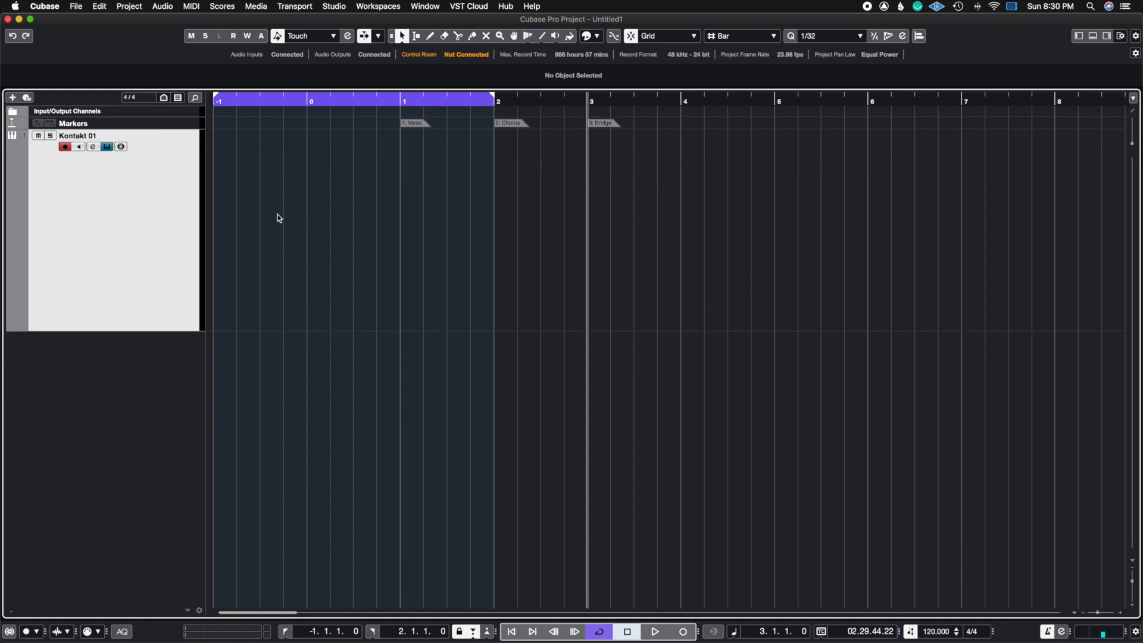
pyautogui.rightClick(284, 188)
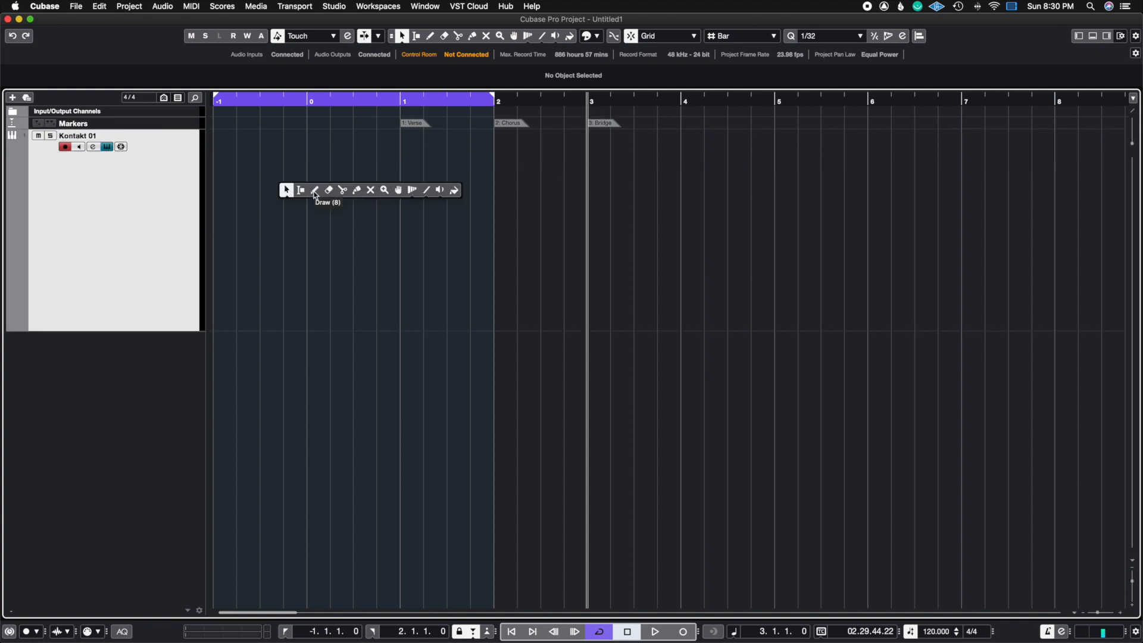
pyautogui.click(316, 195)
pyautogui.click(311, 205)
pyautogui.press('1')
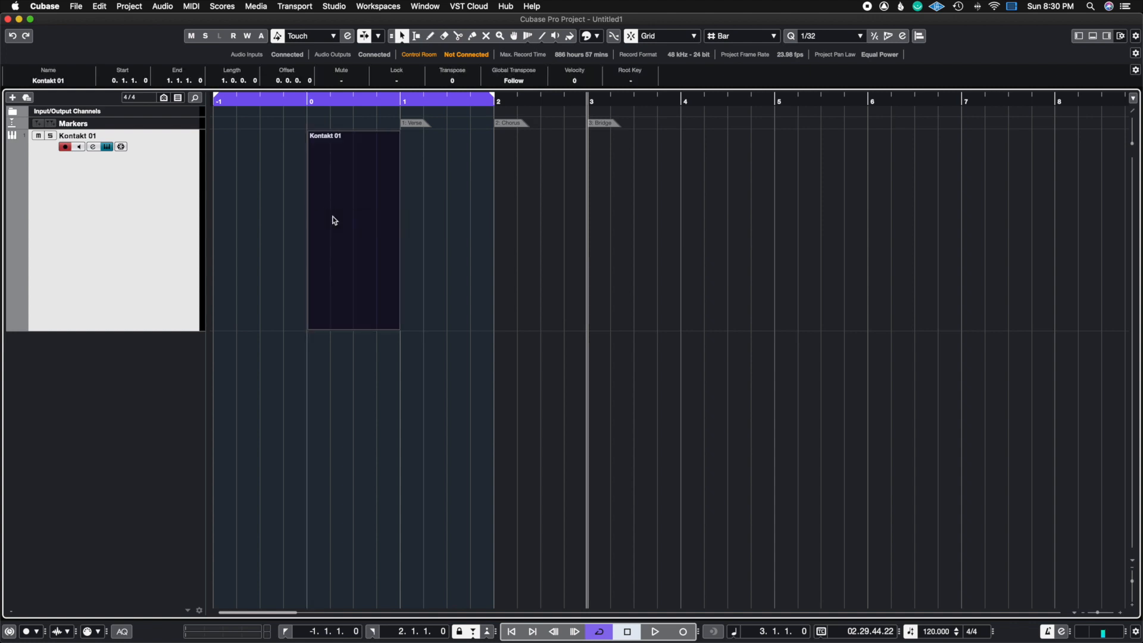
pyautogui.moveTo(399, 327); pyautogui.dragTo(689, 370)
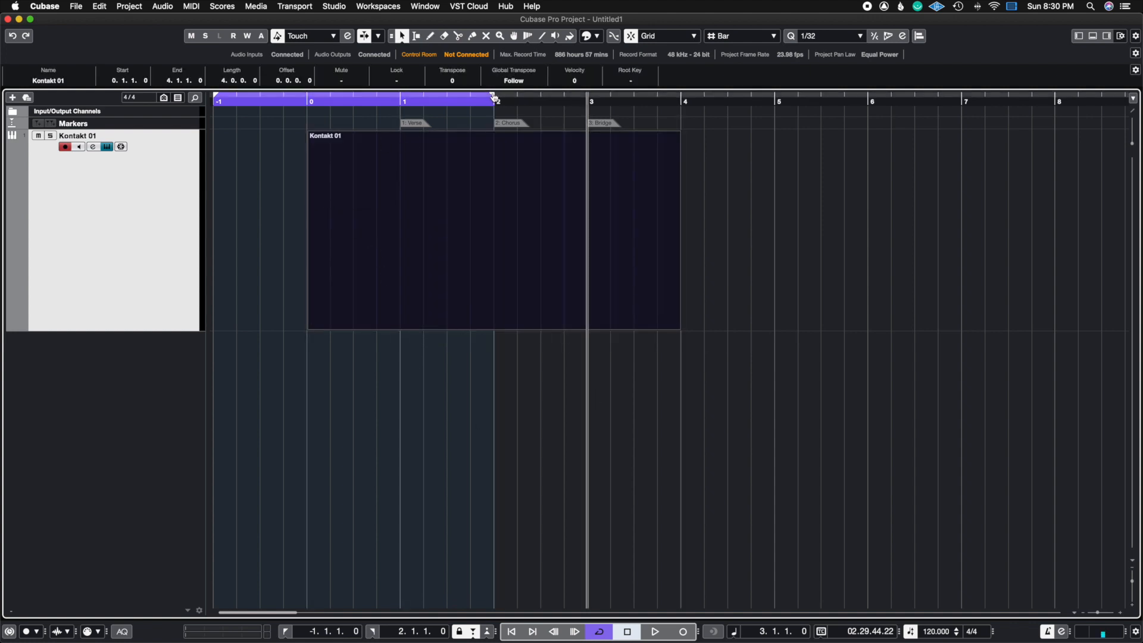
# - Try setting the locators around the Kontakt part by hand, from bar -1 to bar 4, and collapse them back to bar -1
pyautogui.moveTo(493, 96); pyautogui.dragTo(213, 97)
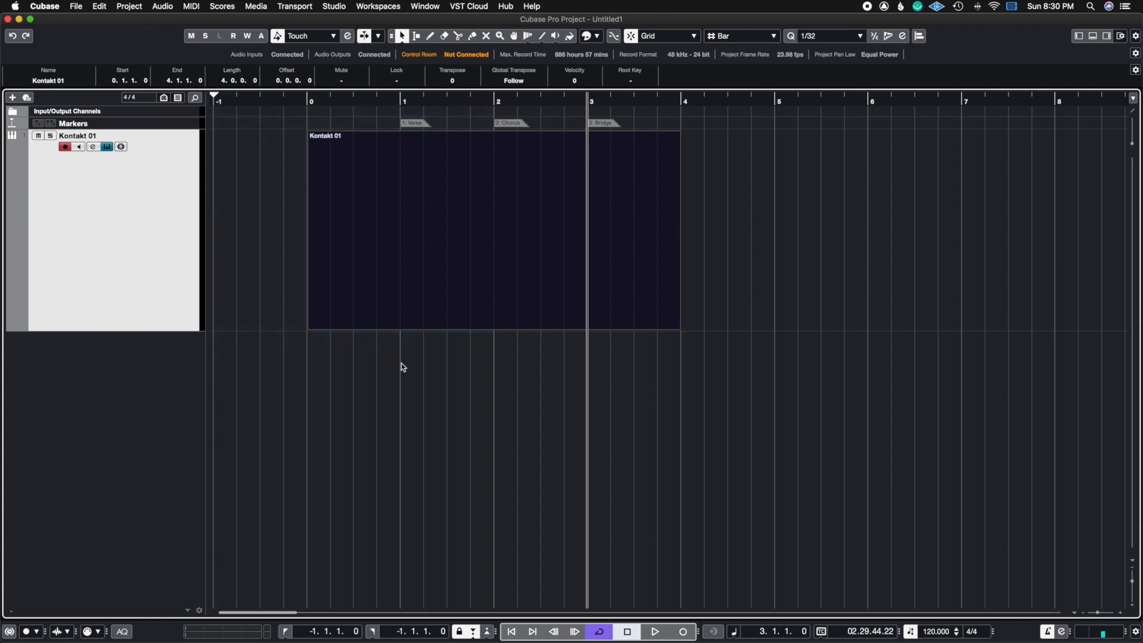
pyautogui.click(396, 310)
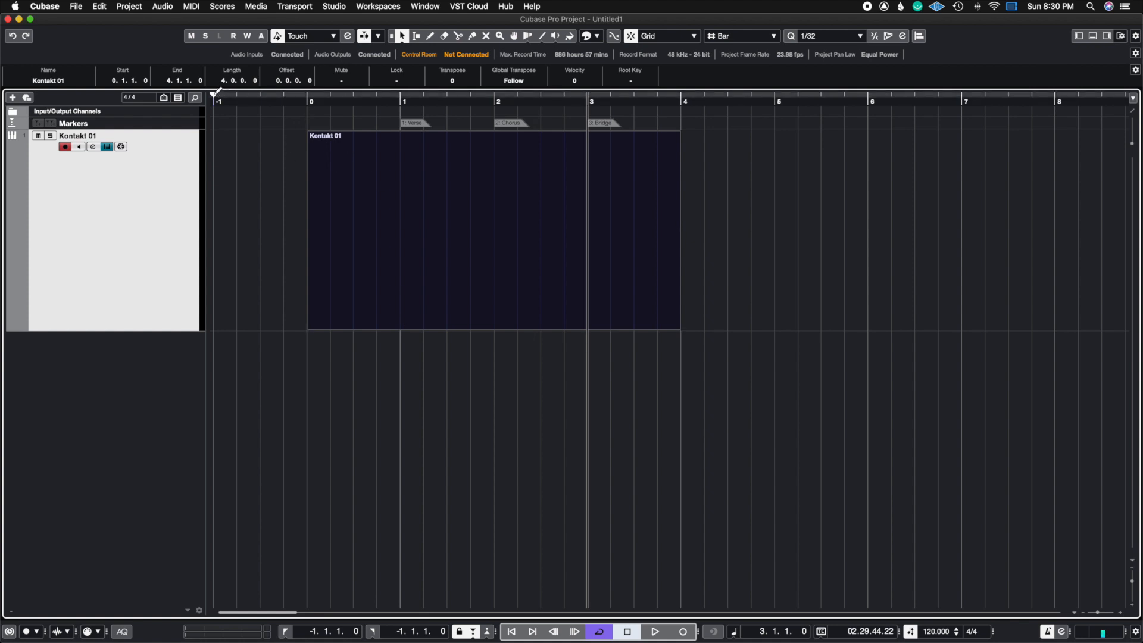
pyautogui.moveTo(217, 96); pyautogui.dragTo(651, 148)
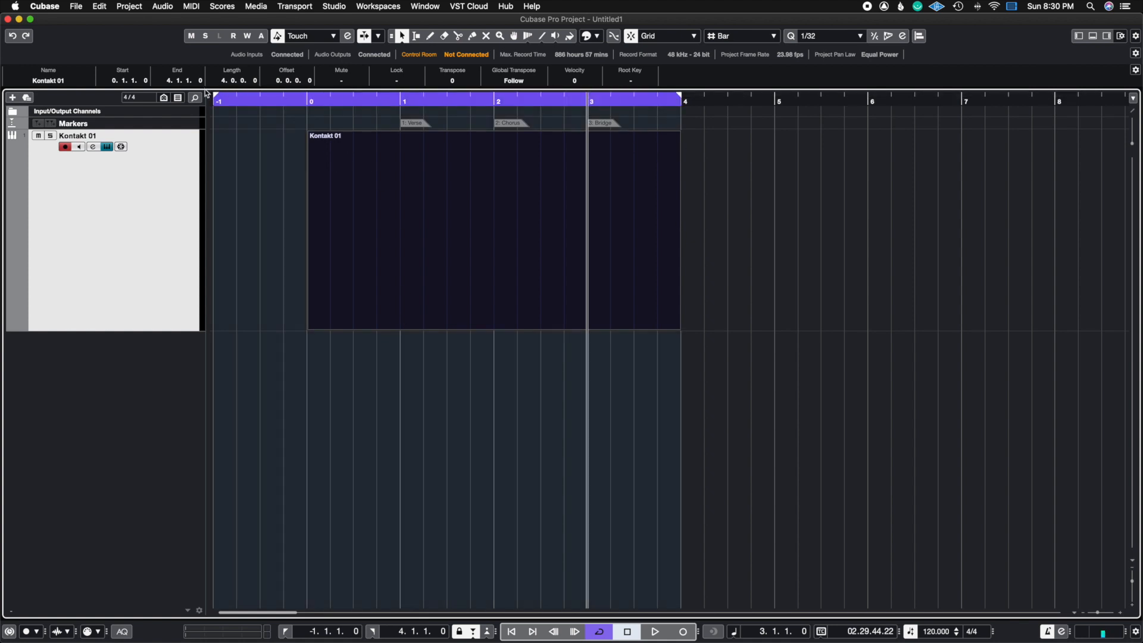
pyautogui.moveTo(216, 99); pyautogui.dragTo(310, 100)
pyautogui.moveTo(684, 94); pyautogui.dragTo(214, 101)
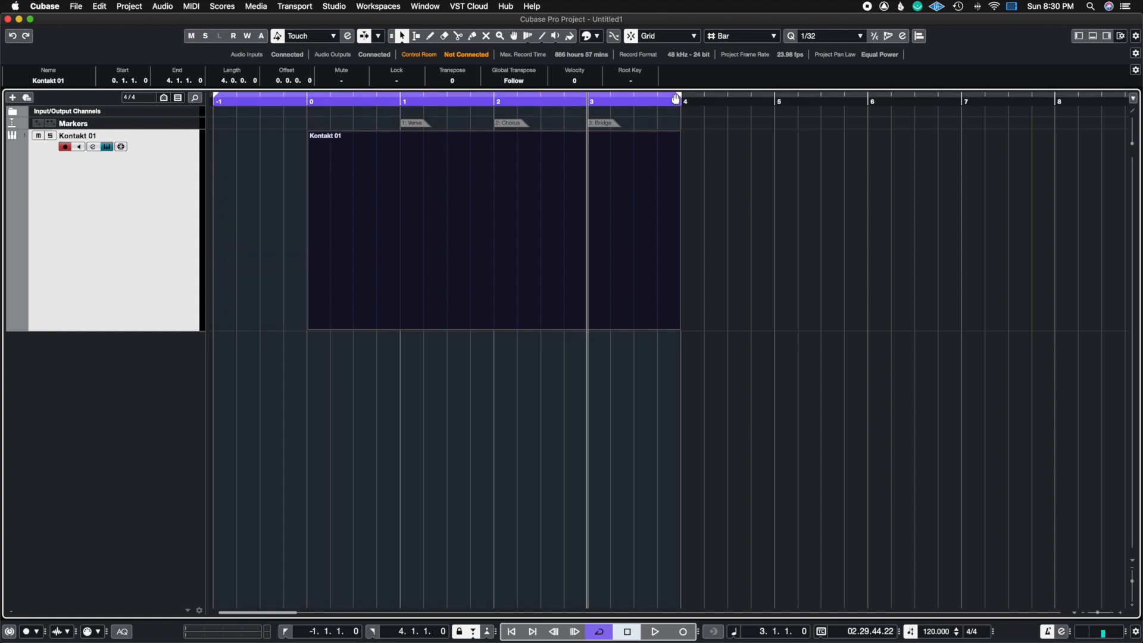
pyautogui.moveTo(681, 96); pyautogui.dragTo(215, 99)
# - Select the Kontakt part and set the locators to its exact start and end
pyautogui.click(275, 259)
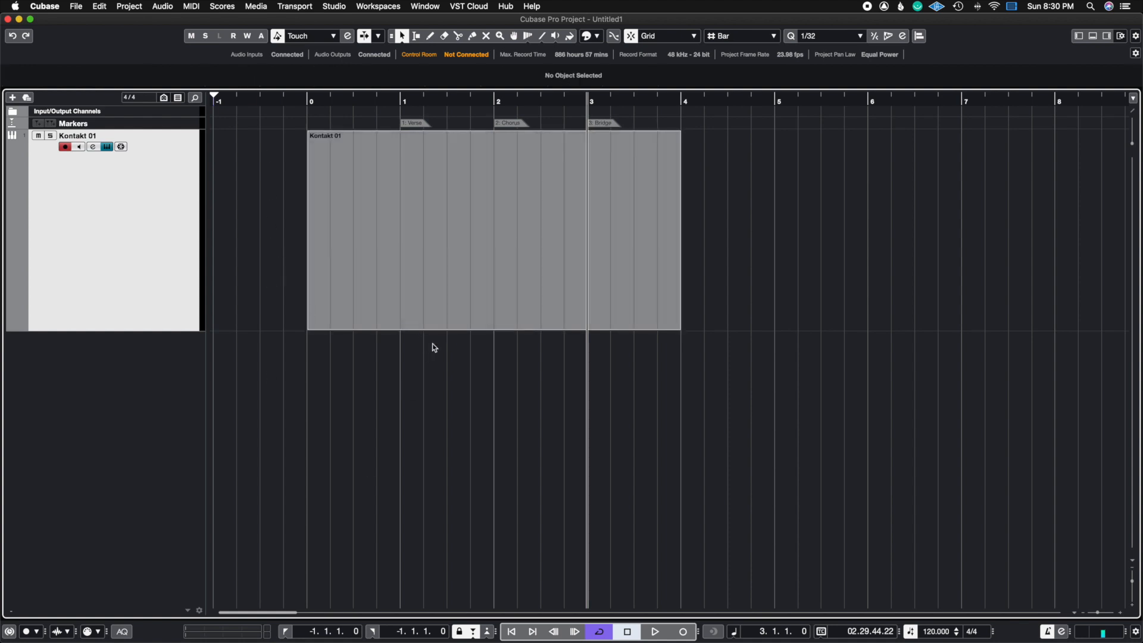
pyautogui.click(397, 269)
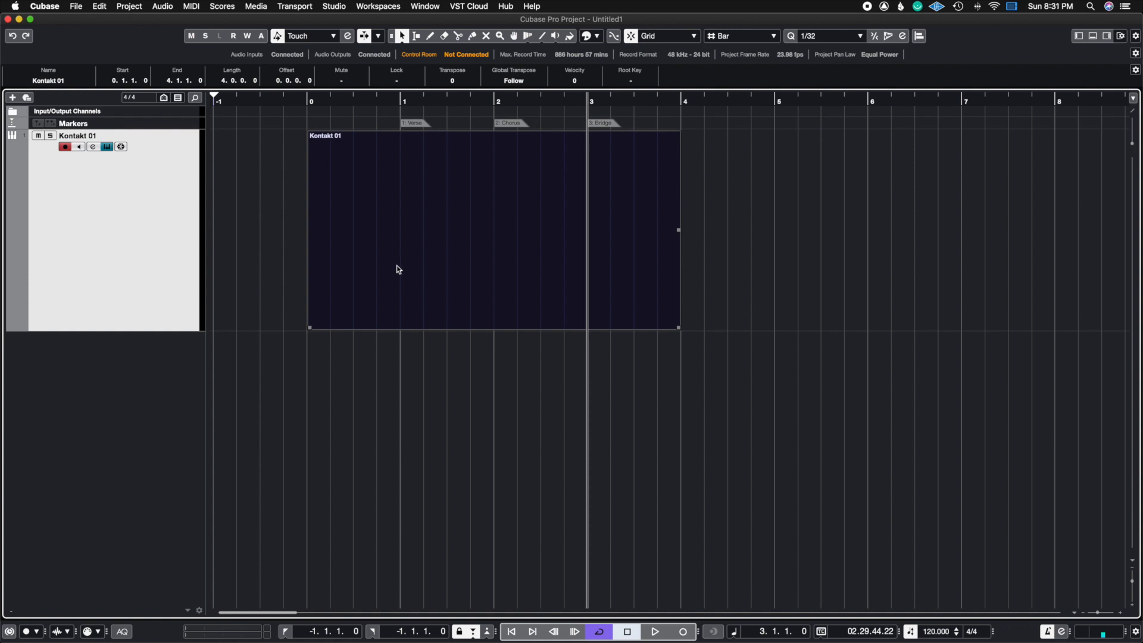
pyautogui.press('p')
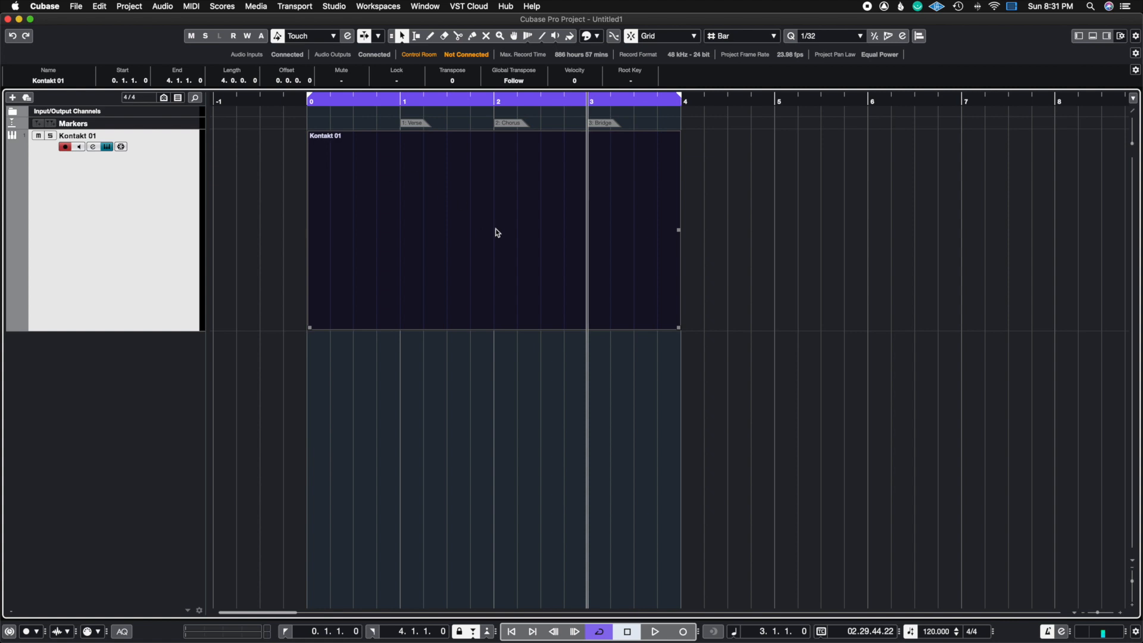
# - Set a new locator range from bar 6 to bar 9 in the ruler
pyautogui.click(377, 517)
pyautogui.moveTo(260, 617); pyautogui.dragTo(279, 617)
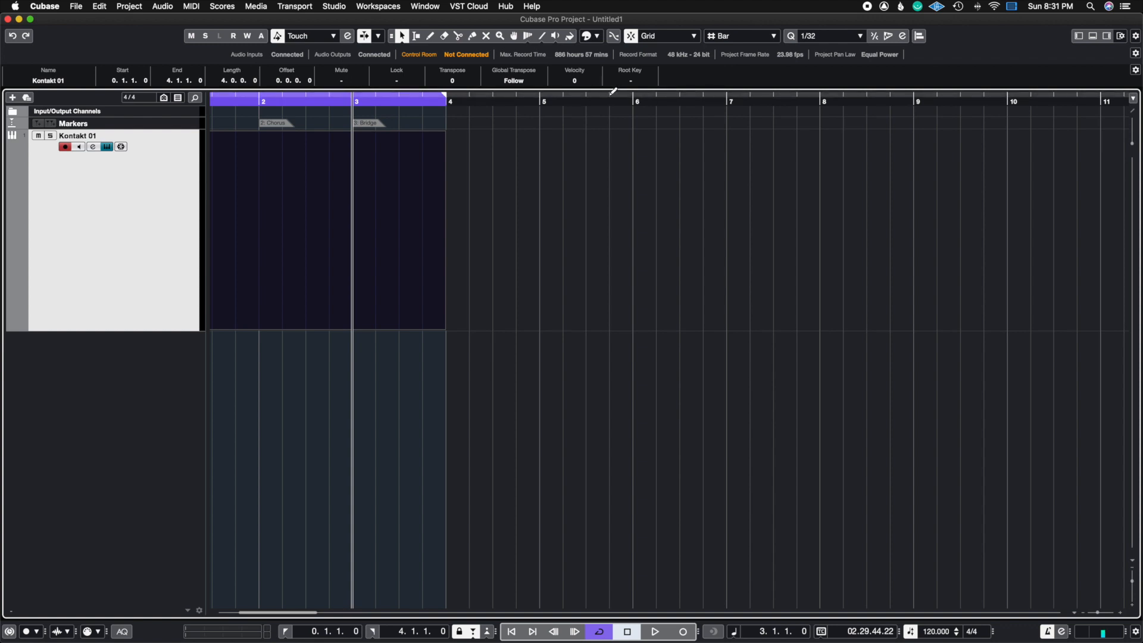
pyautogui.moveTo(633, 93); pyautogui.dragTo(914, 124)
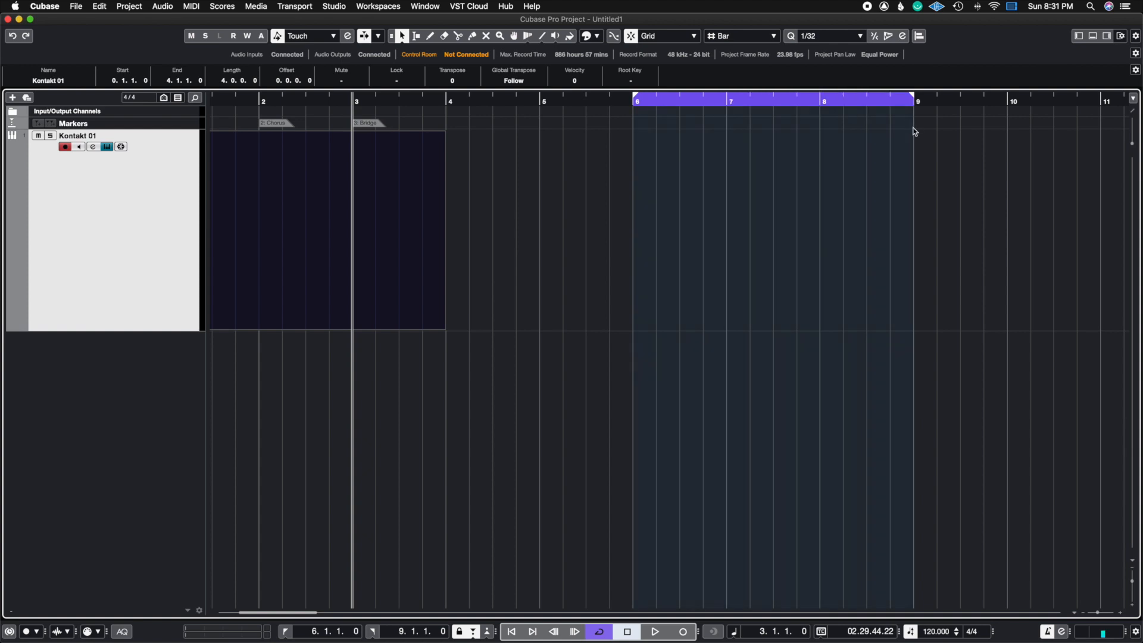
# - Collapse the locator range at bar 5 and set the locators back around the Kontakt part, from bar 0 to bar 4
pyautogui.click(555, 99)
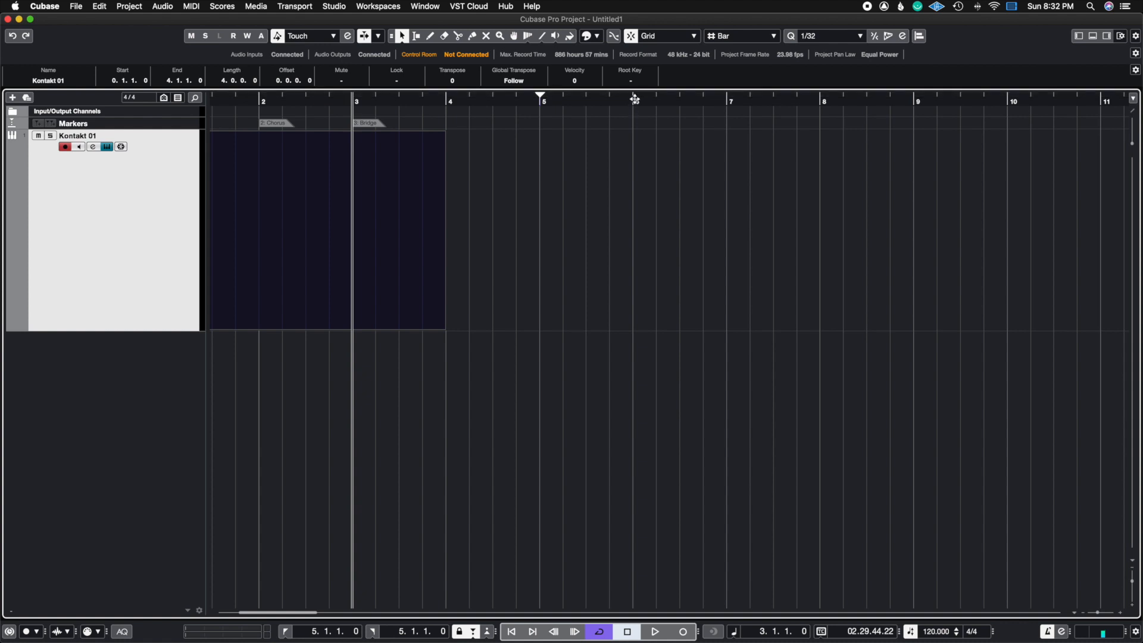
pyautogui.moveTo(635, 93); pyautogui.dragTo(350, 38)
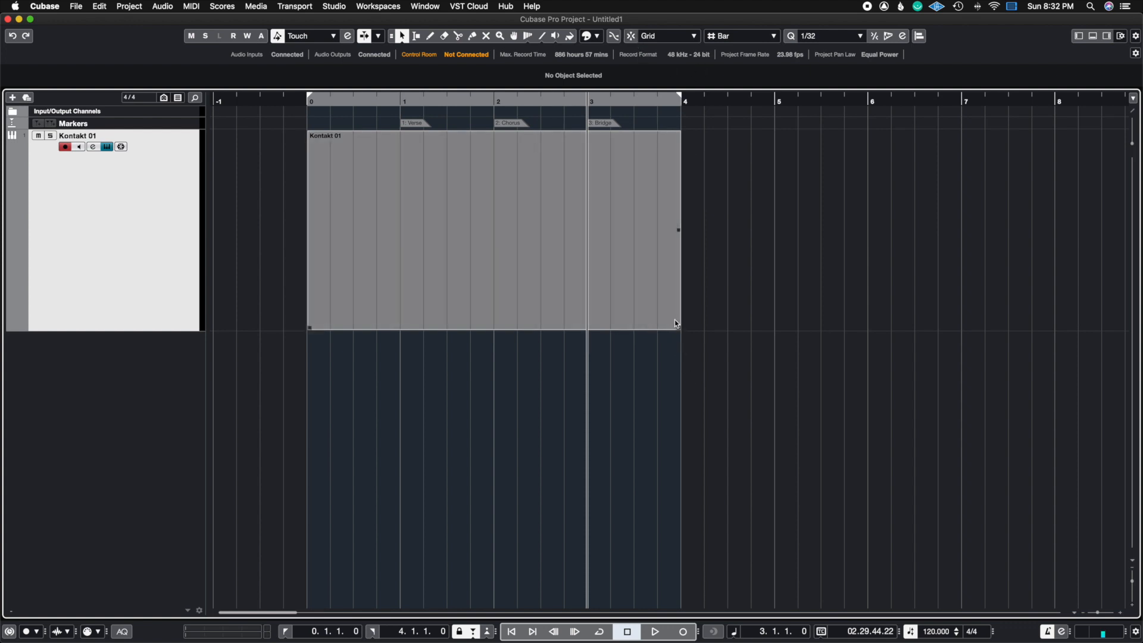
# - Extend the Kontakt part's end off the grid to 4.3.2.111 and fit the locators to the part's exact start and end
pyautogui.moveTo(679, 324); pyautogui.dragTo(737, 346)
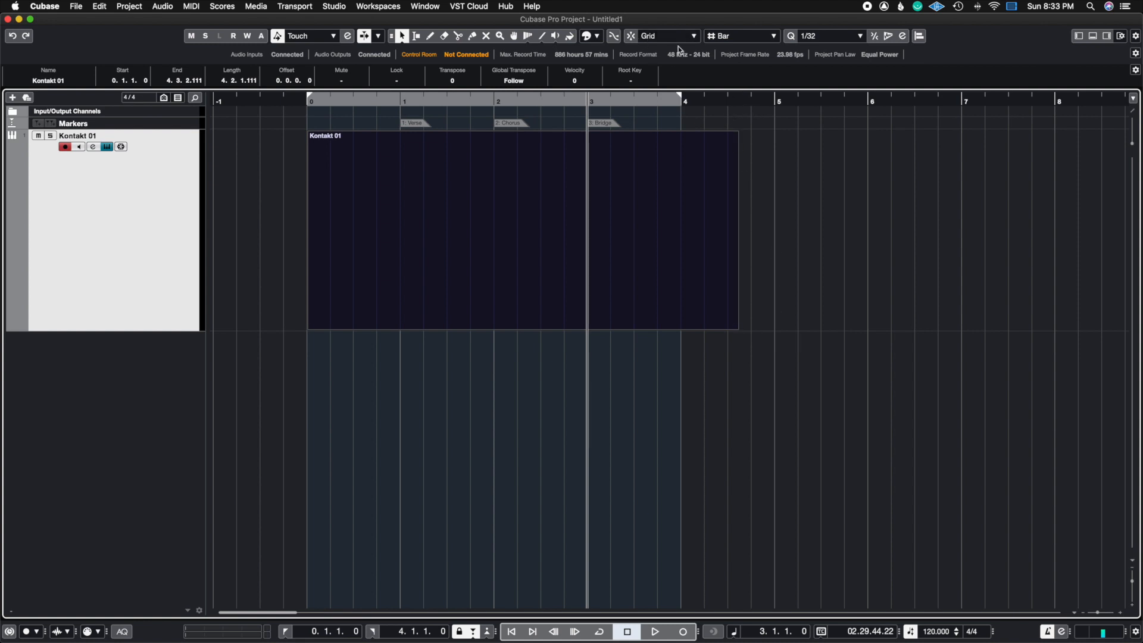
pyautogui.click(817, 222)
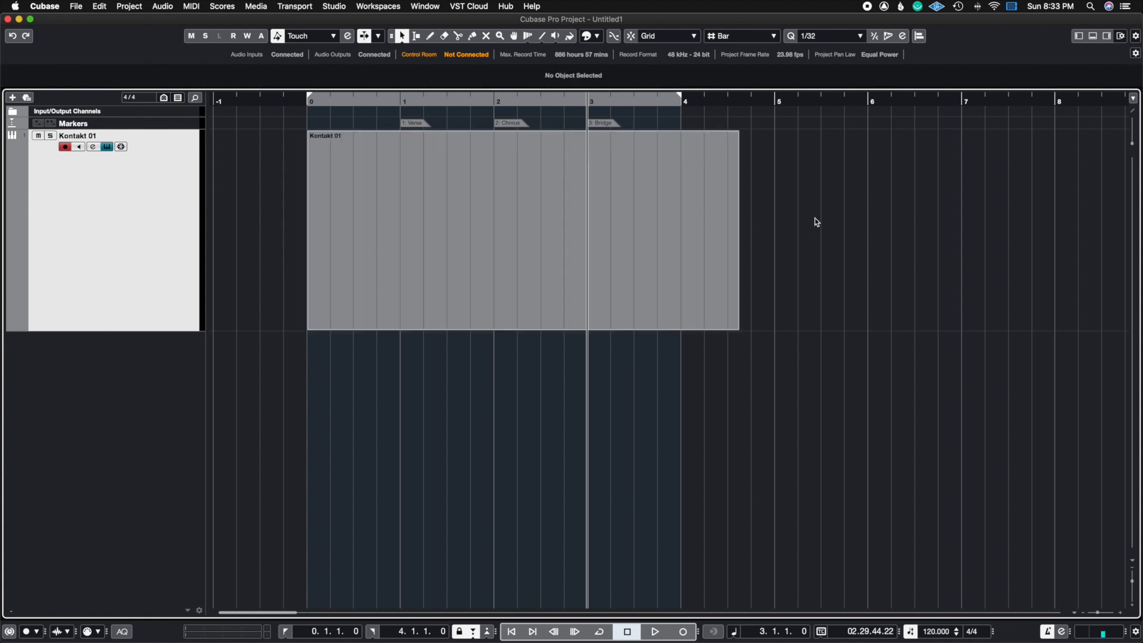
pyautogui.click(681, 148)
pyautogui.click(631, 36)
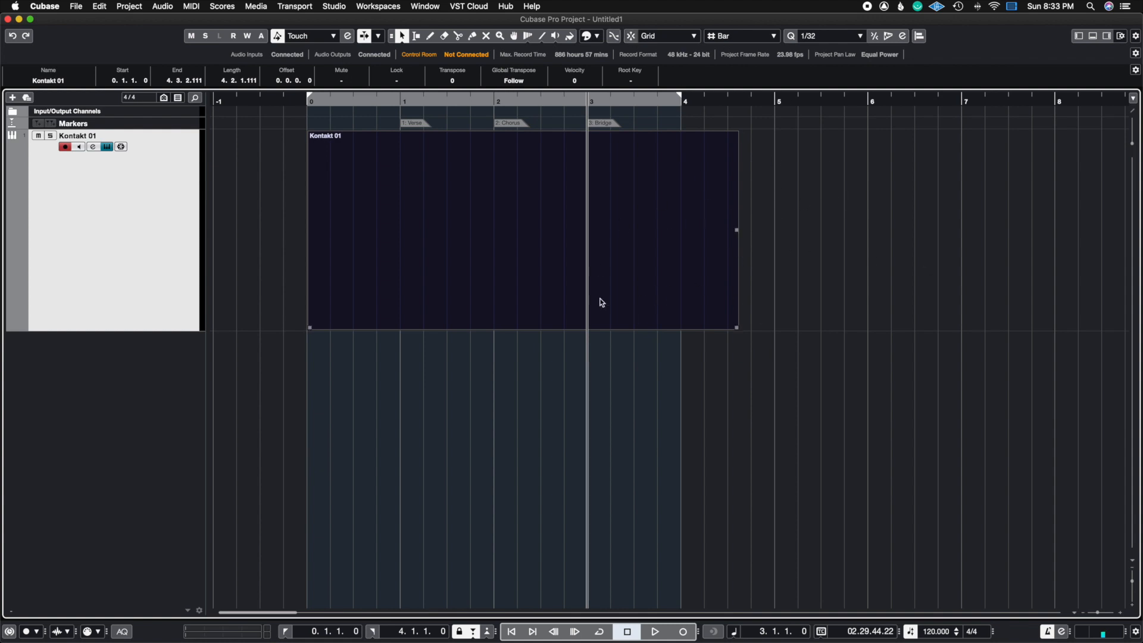
pyautogui.press('p')
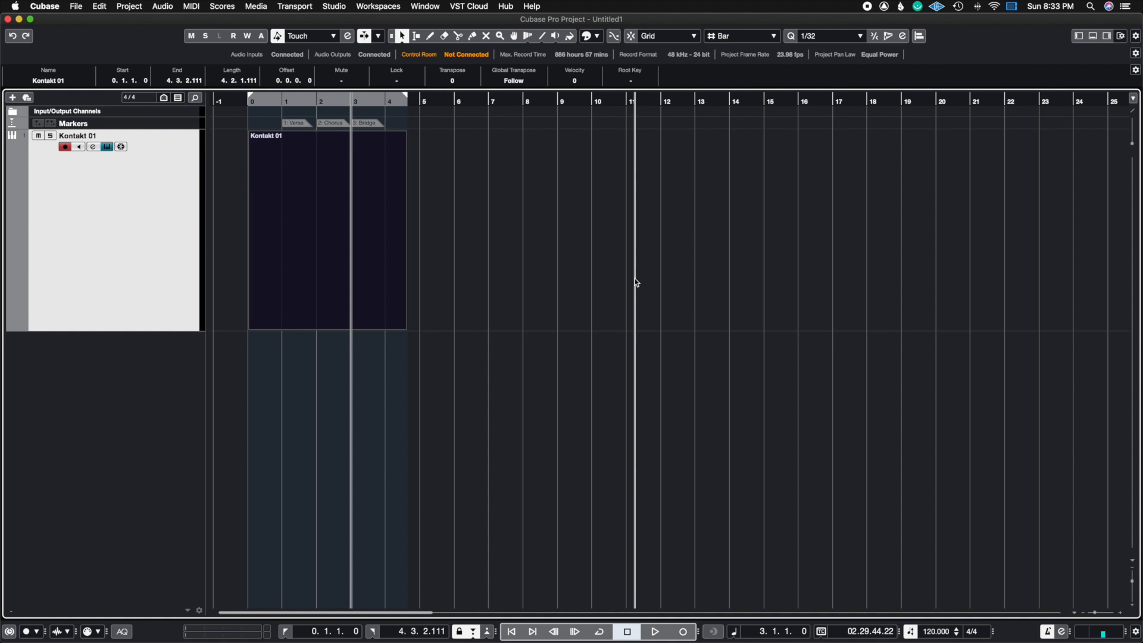
# - Lengthen the Kontakt part to end at 80.3.3.47 and fit the locators to the extended part
pyautogui.press('g')
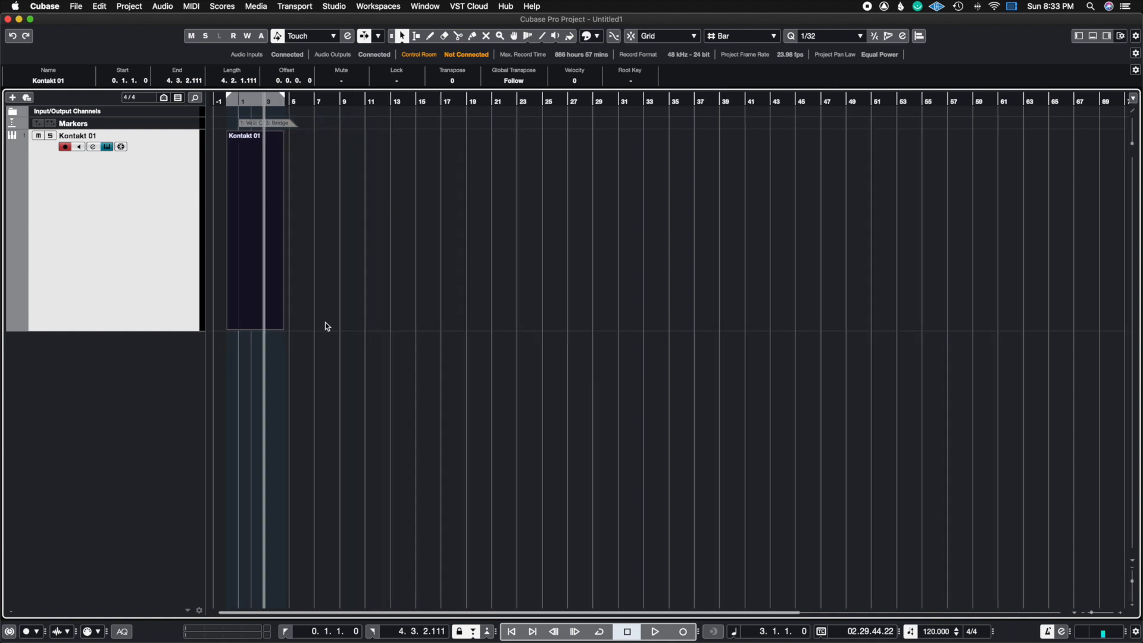
pyautogui.moveTo(288, 335); pyautogui.dragTo(1134, 381)
pyautogui.press('g')
pyautogui.doubleClick(719, 289)
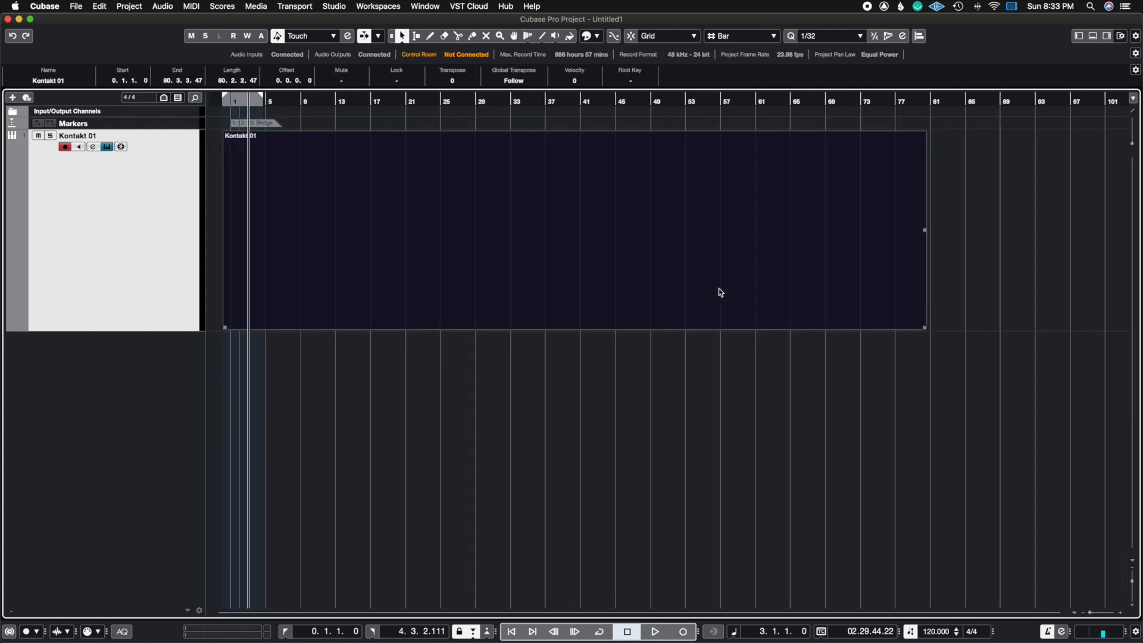
pyautogui.press('p')
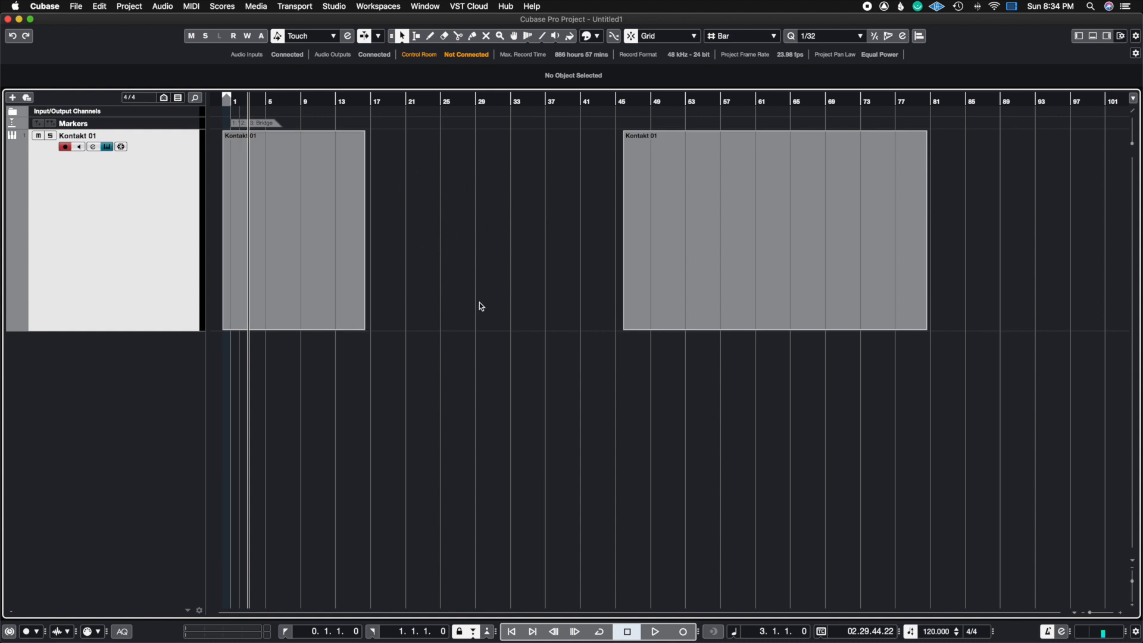
# - Select both separate Kontakt parts and set the locators around them, from 0.1.1.0 to 80.3.3.47
pyautogui.click(329, 248)
pyautogui.keyDown('shift'); pyautogui.click(674, 230); pyautogui.keyUp('shift')
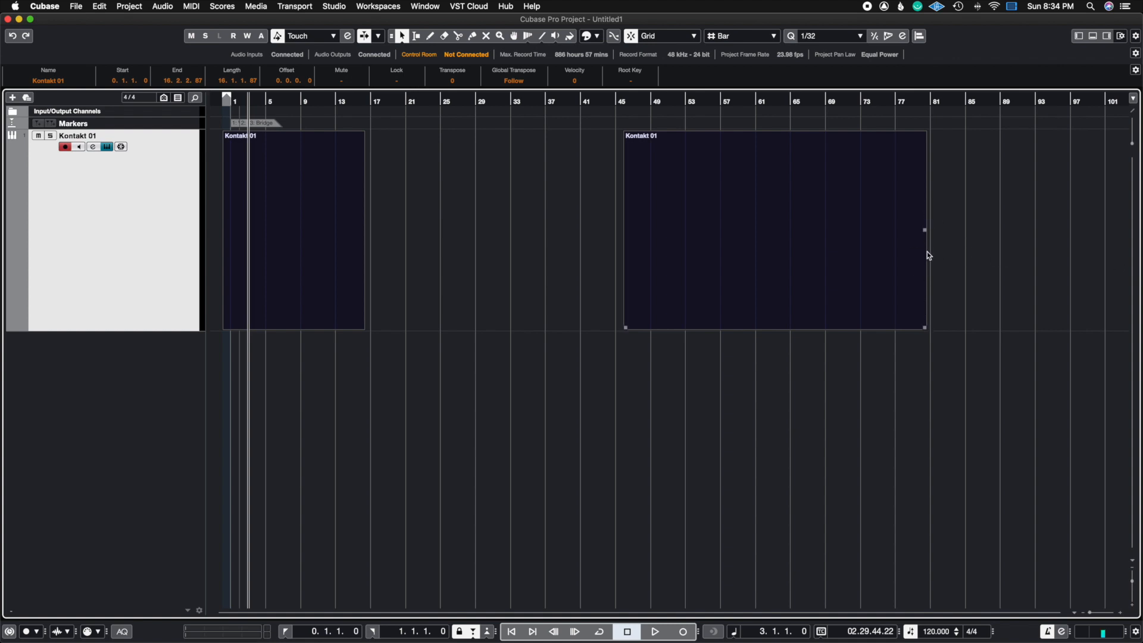
pyautogui.press('p')
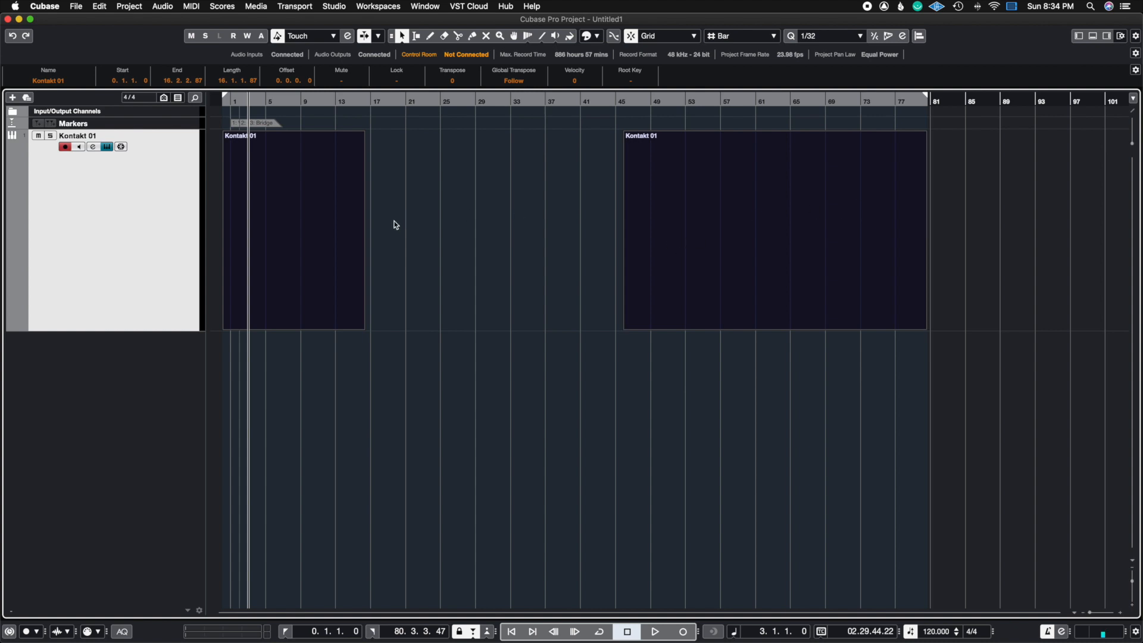
# - Try gluing the two Kontakt parts into one continuous part, and undo the glue
pyautogui.rightClick(439, 288)
pyautogui.click(510, 288)
pyautogui.click(354, 252)
pyautogui.click(356, 249)
pyautogui.press('1')
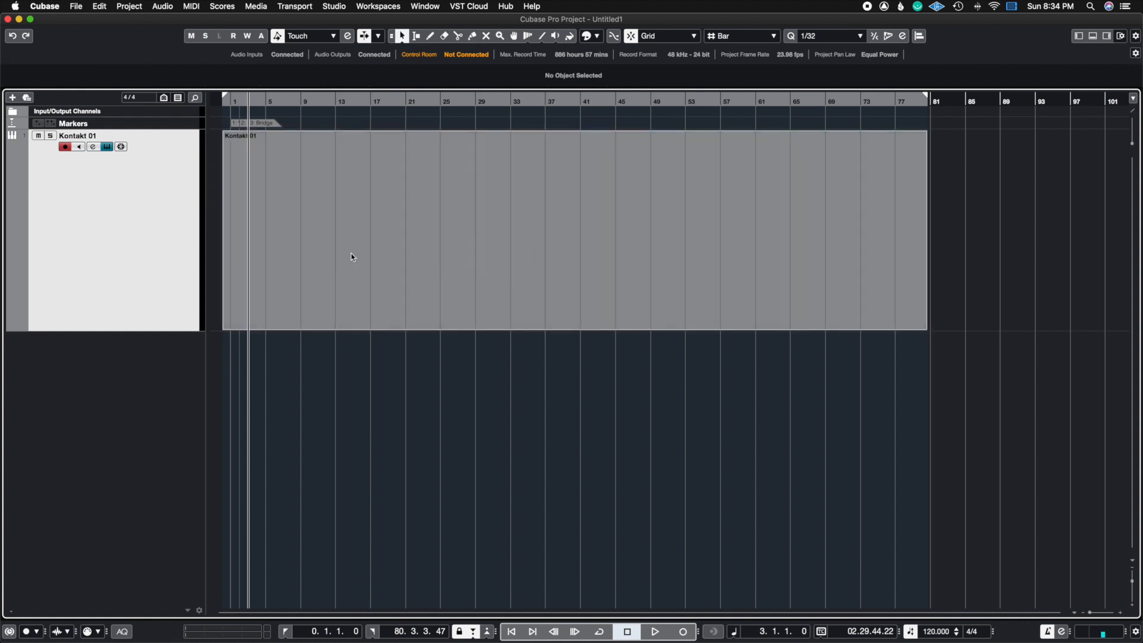
pyautogui.press('super+z')
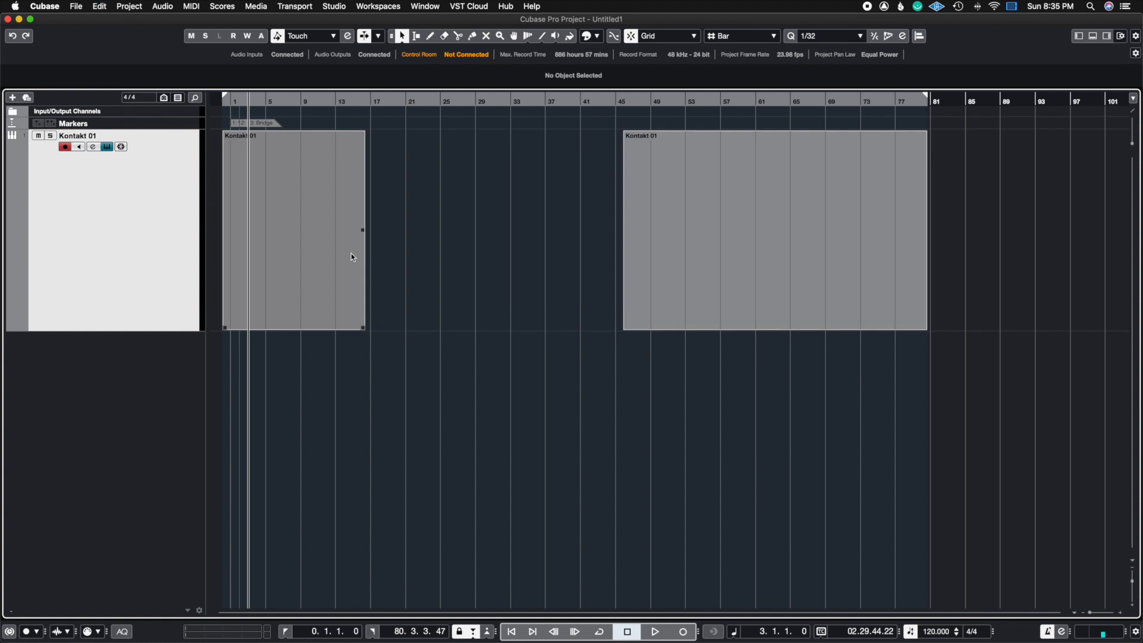